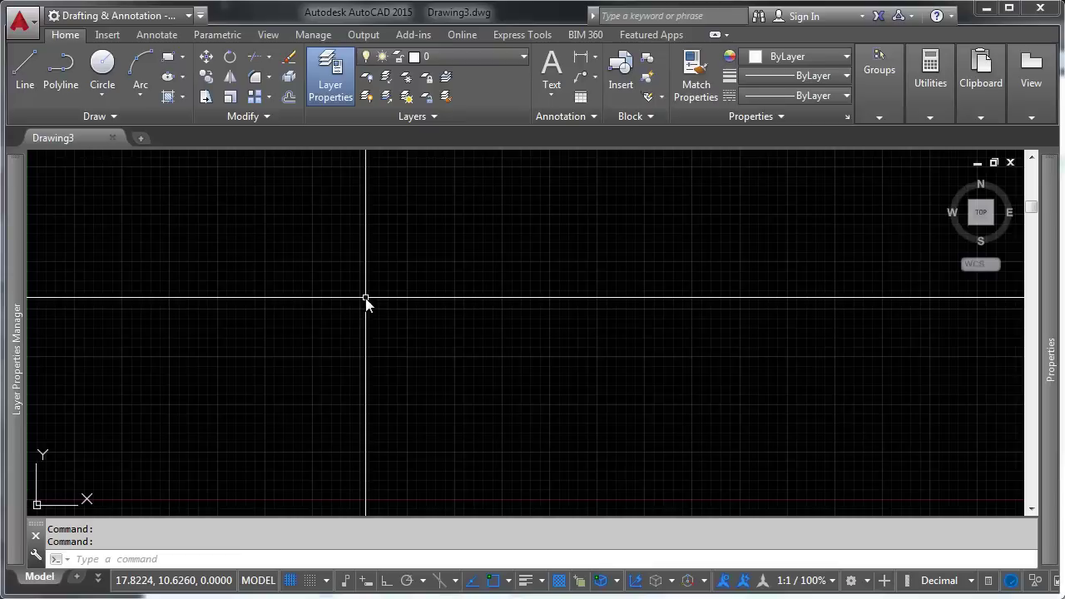
- Open the Multileader Style Manager from the Annotate tab's Leaders panel and centre it on screen
{"action": "left_click", "coordinate": [157, 37]}
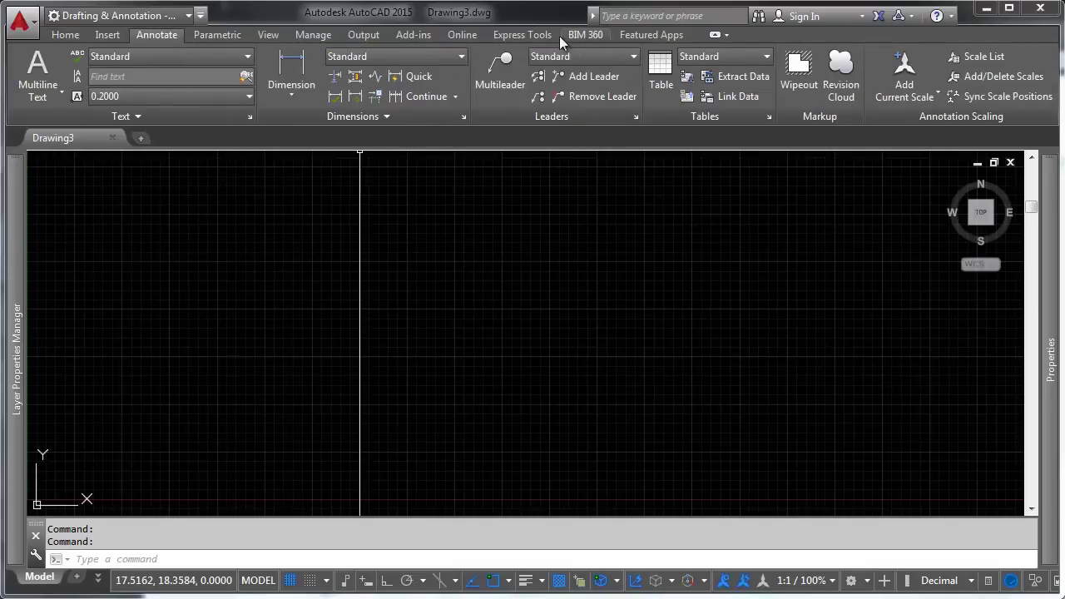
{"action": "left_click", "coordinate": [636, 116]}
{"action": "left_click_drag", "start_coordinate": [305, 294], "coordinate": [550, 189]}
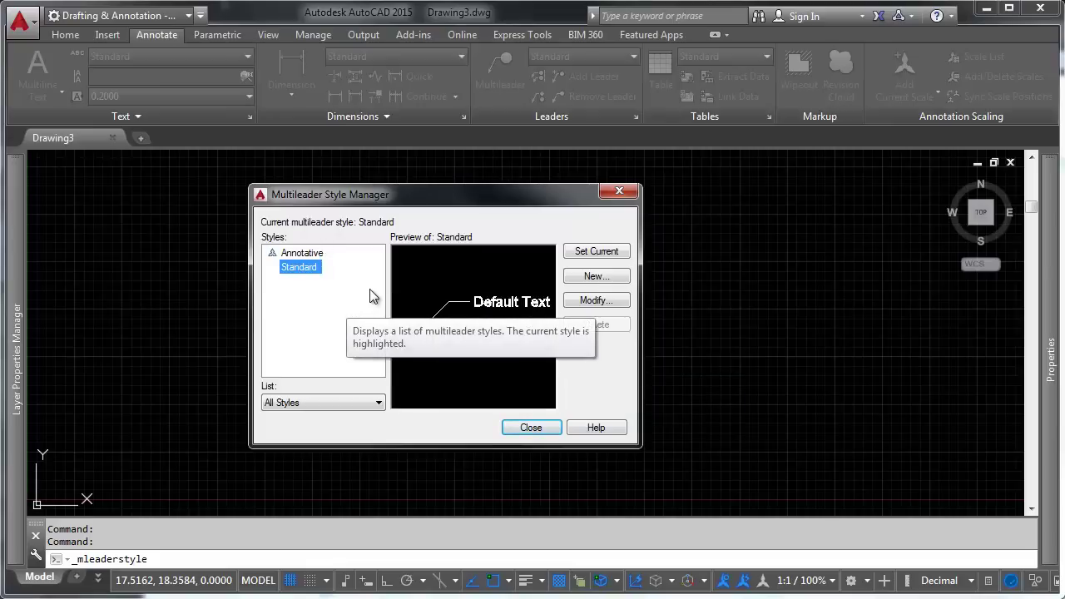
- Modify the Standard style, try a Dot arrowhead, revert to Closed filled, then view Leader Structure
{"action": "left_click", "coordinate": [596, 301]}
{"action": "left_click_drag", "start_coordinate": [208, 257], "coordinate": [463, 136]}
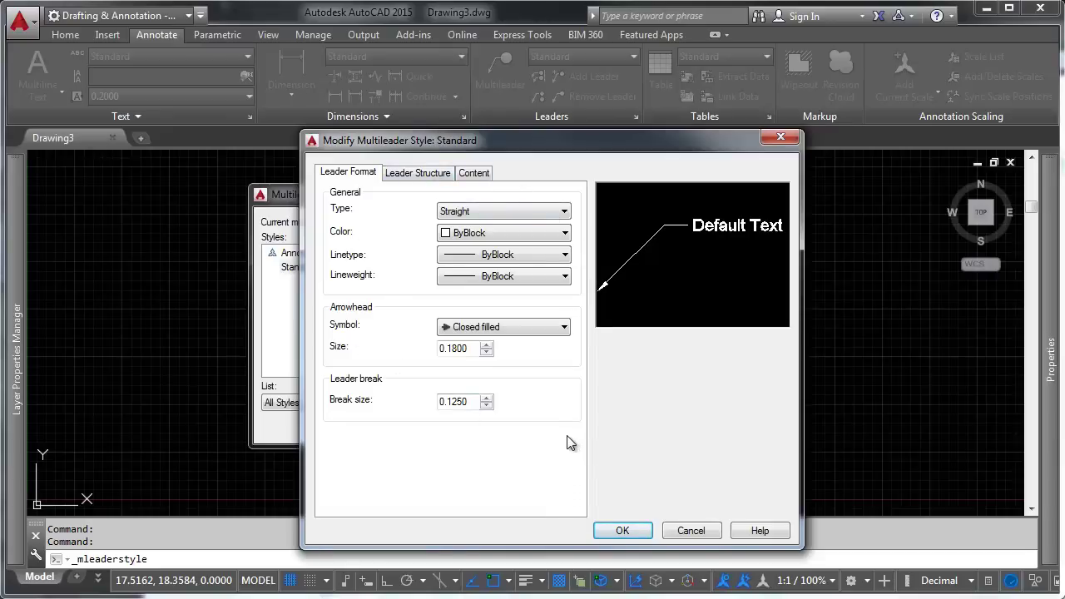
{"action": "left_click", "coordinate": [490, 327]}
{"action": "left_click", "coordinate": [504, 387]}
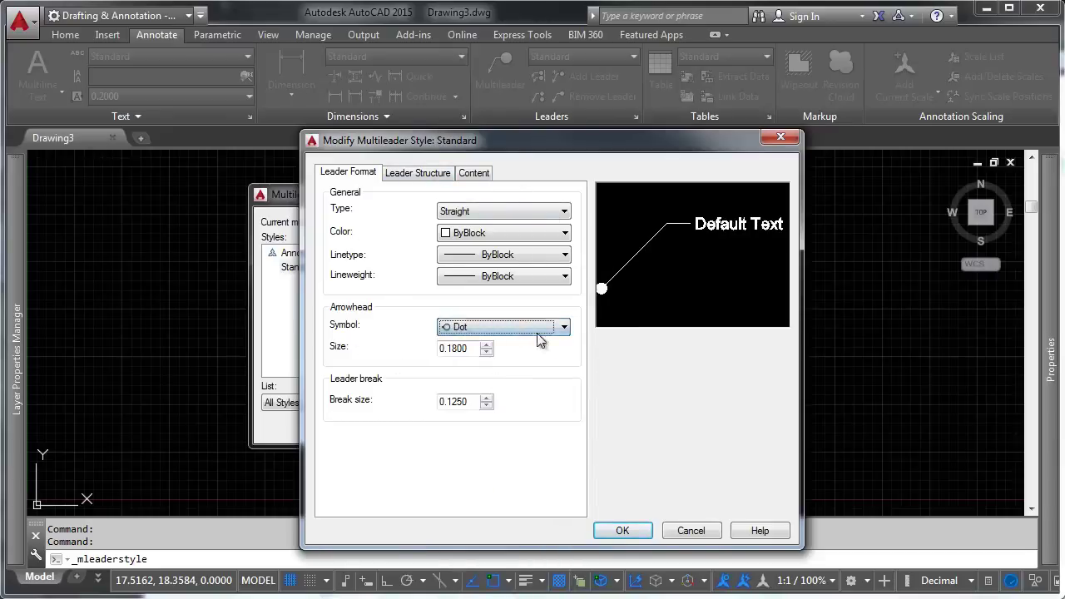
{"action": "left_click", "coordinate": [487, 328]}
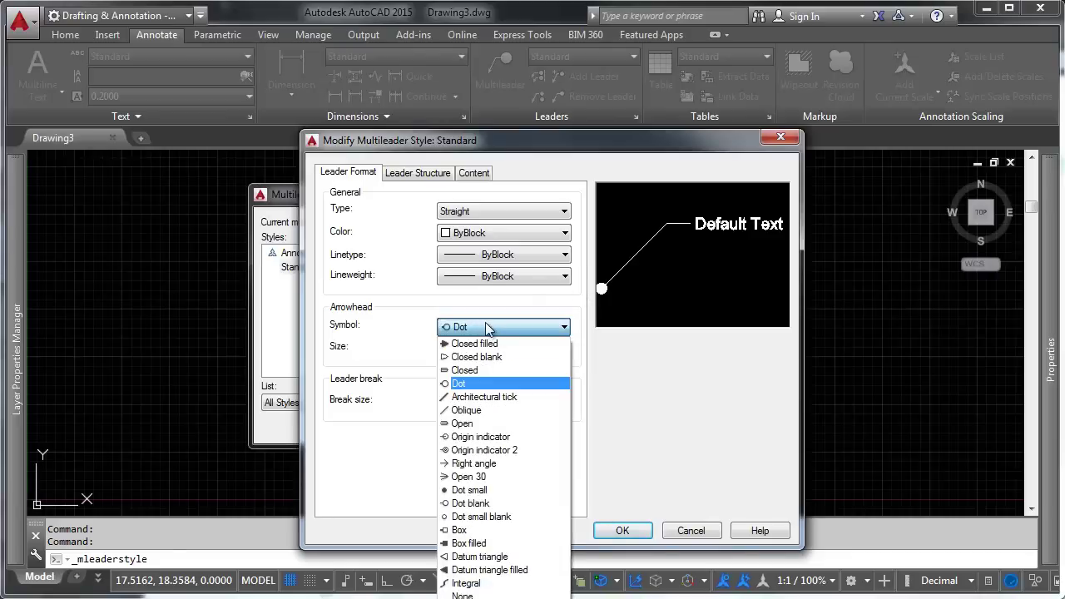
{"action": "left_click", "coordinate": [507, 344]}
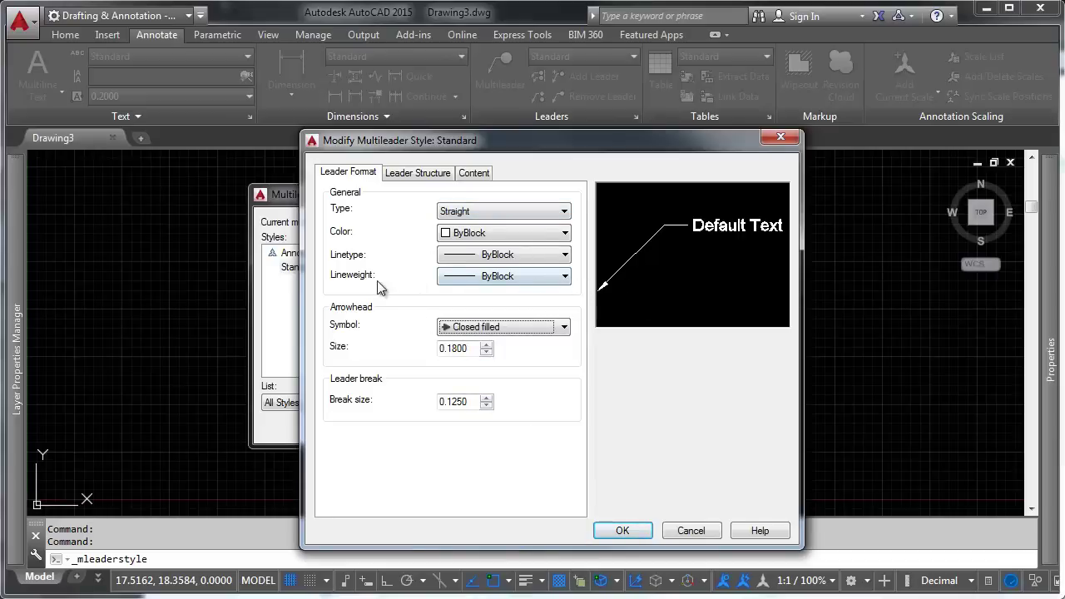
{"action": "left_click", "coordinate": [403, 174]}
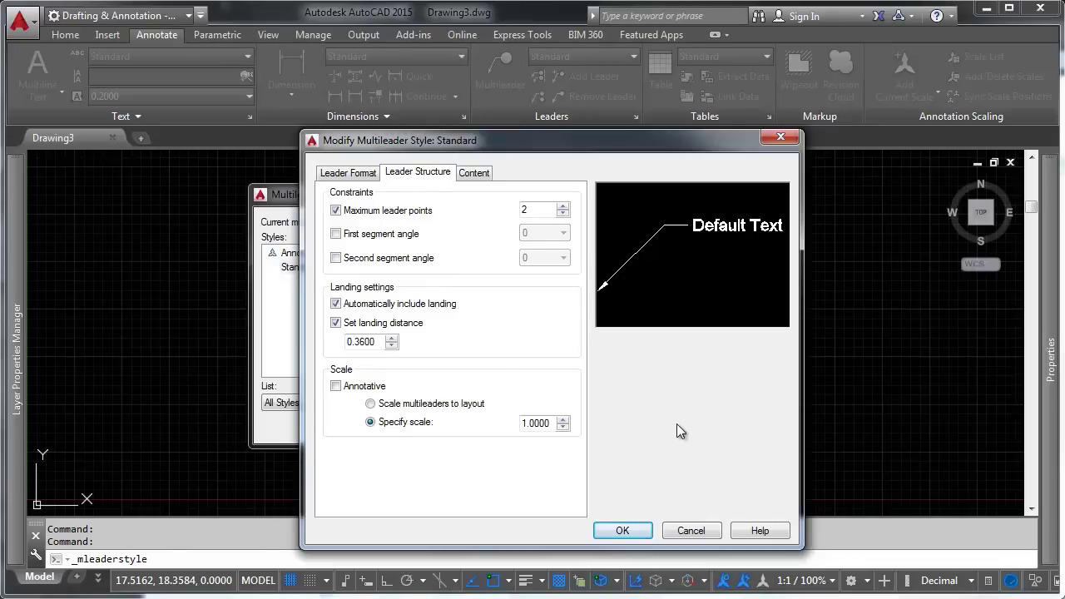
{"action": "key", "text": "ctrl+shift+Tab"}
{"action": "left_click", "coordinate": [418, 173]}
- On Standard's Content tab, cycle the multileader type through None, Block and Mtext, then cancel
{"action": "left_click", "coordinate": [480, 178]}
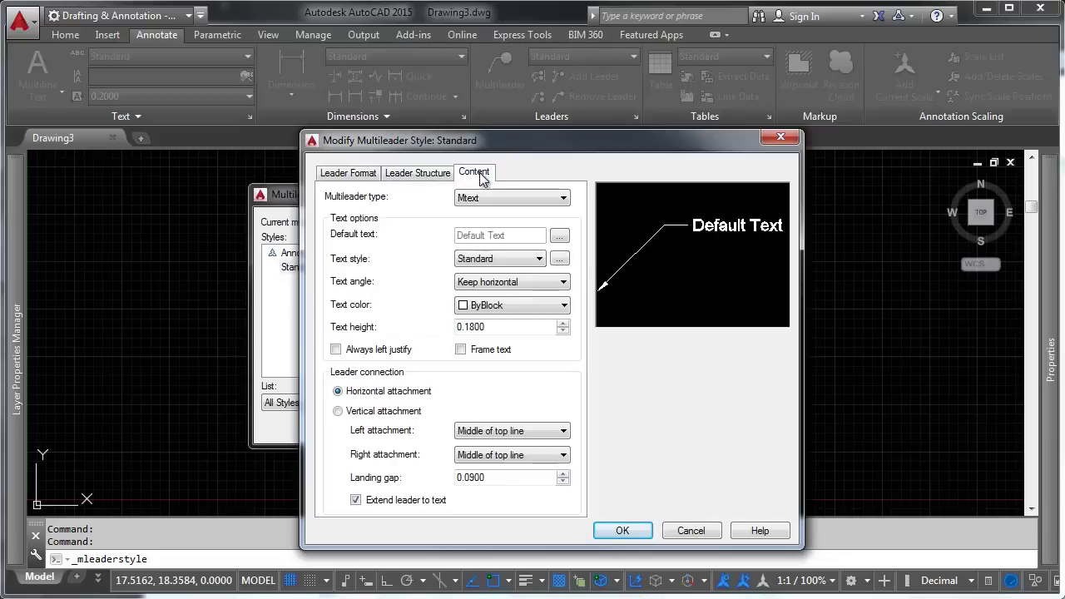
{"action": "left_click", "coordinate": [542, 201]}
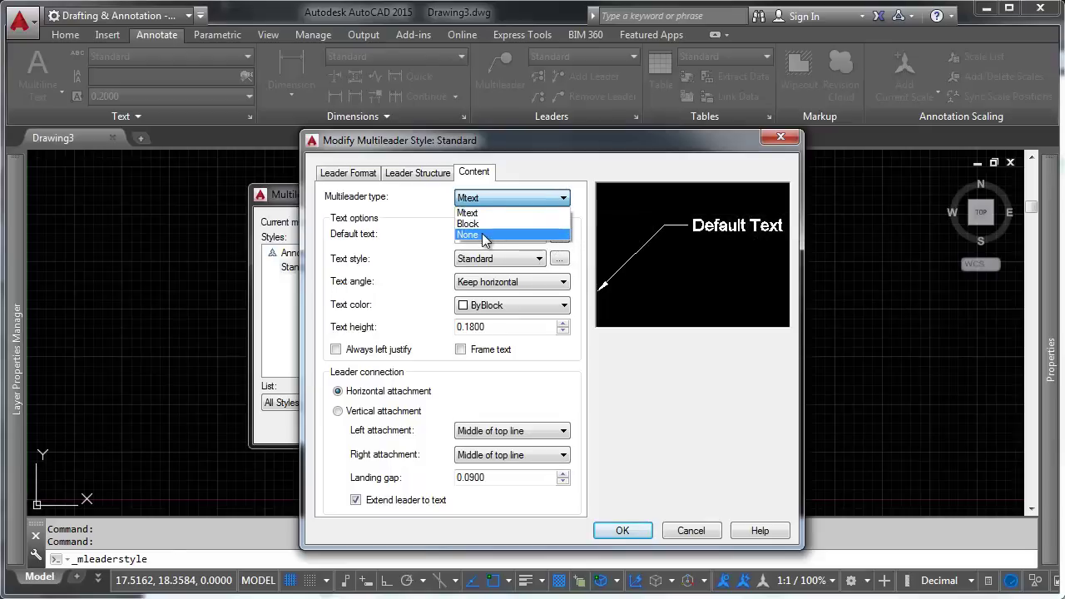
{"action": "left_click", "coordinate": [485, 235]}
{"action": "left_click", "coordinate": [510, 197]}
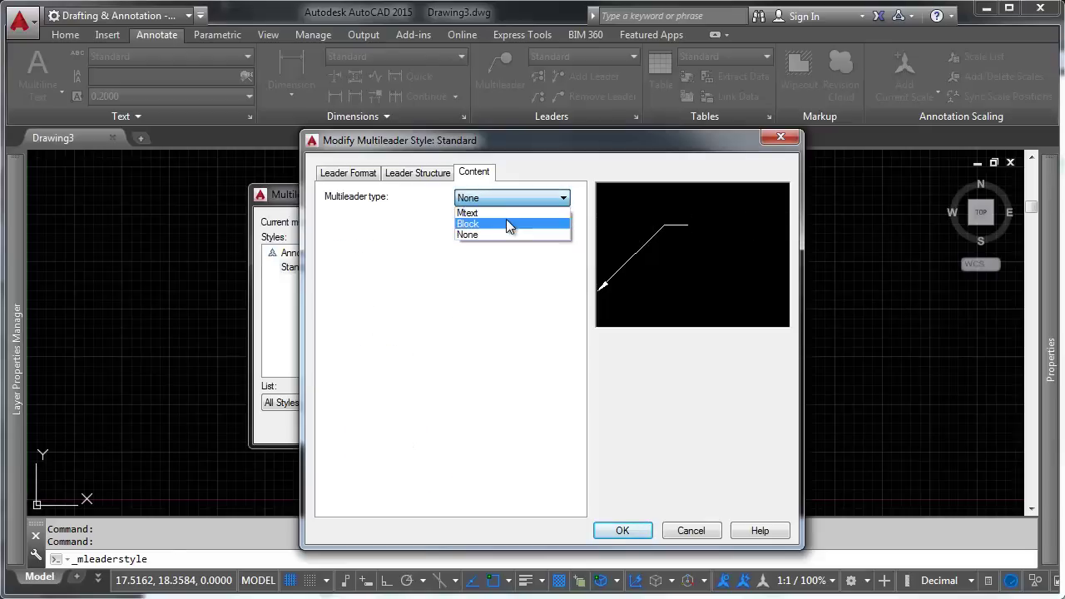
{"action": "left_click", "coordinate": [506, 223]}
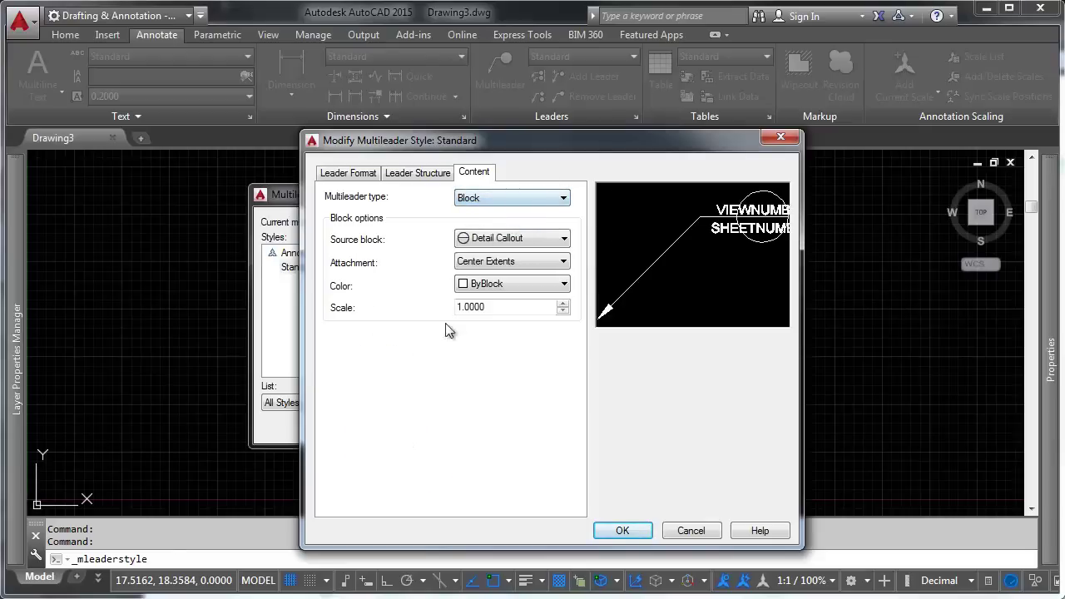
{"action": "left_click", "coordinate": [525, 198]}
{"action": "left_click", "coordinate": [515, 213]}
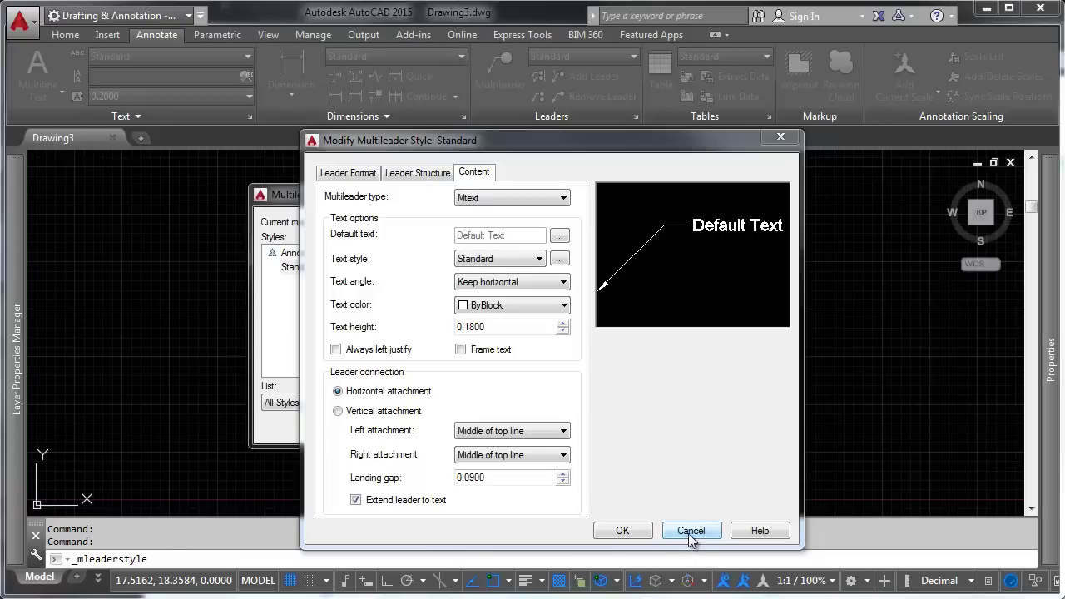
{"action": "left_click", "coordinate": [688, 534]}
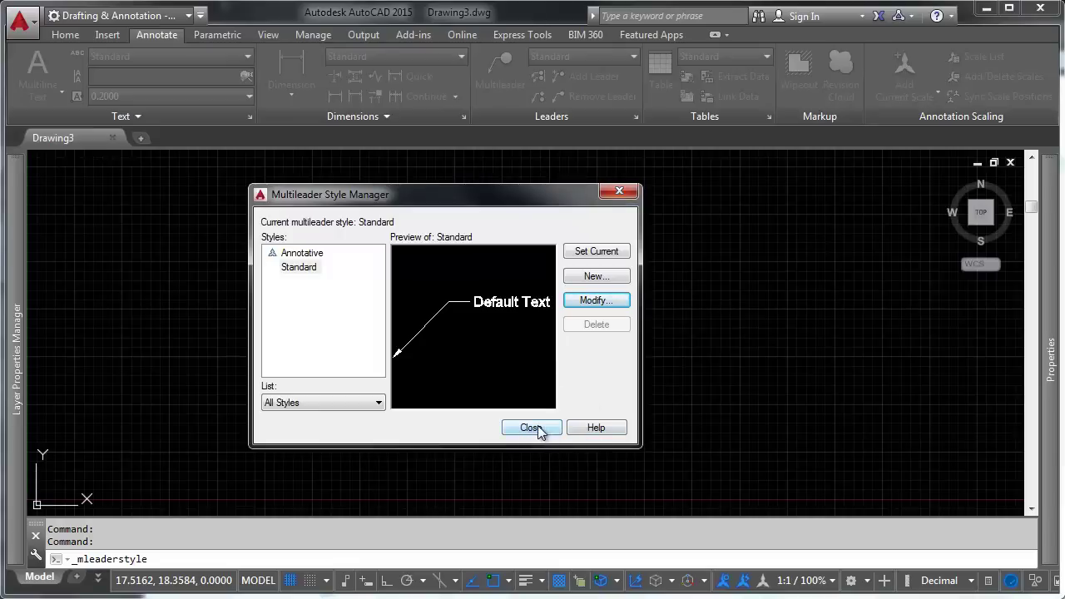
- Create a new multileader style named Testing and bring its editor into view
{"action": "left_click", "coordinate": [594, 279]}
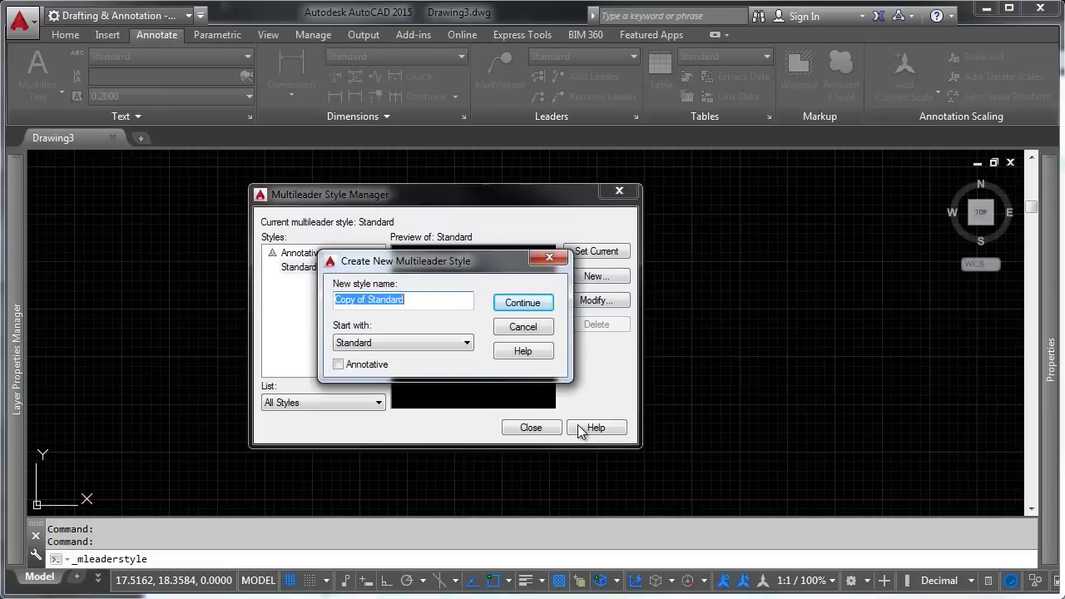
{"action": "type", "text": "Testing"}
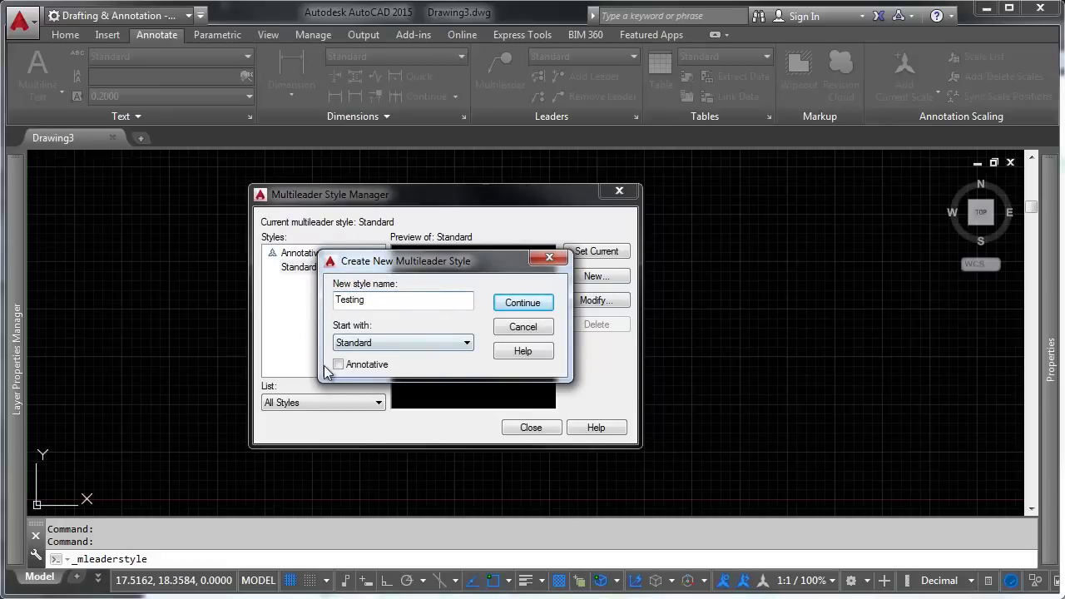
{"action": "left_click", "coordinate": [537, 304]}
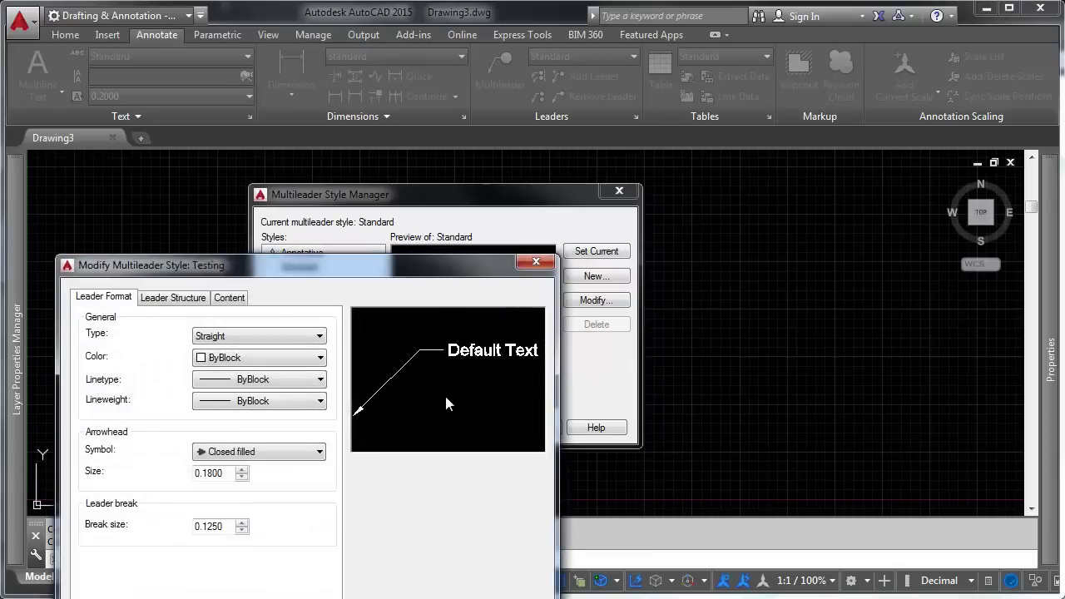
{"action": "left_click_drag", "start_coordinate": [401, 263], "coordinate": [619, 142]}
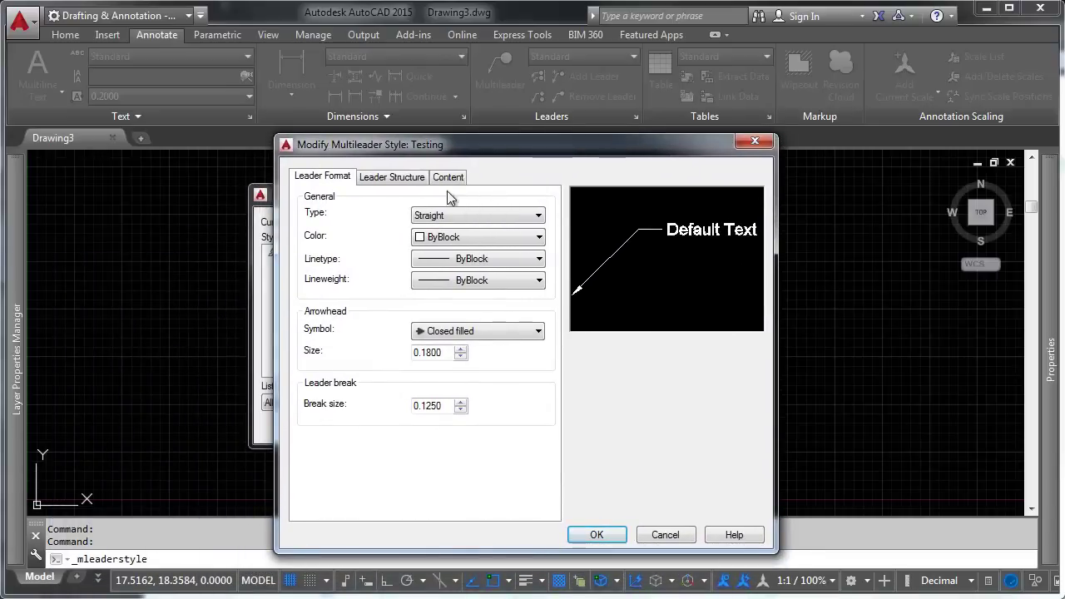
- Give Testing a Dot arrowhead of size 0.125 and a Spline leader type
{"action": "left_click", "coordinate": [510, 330]}
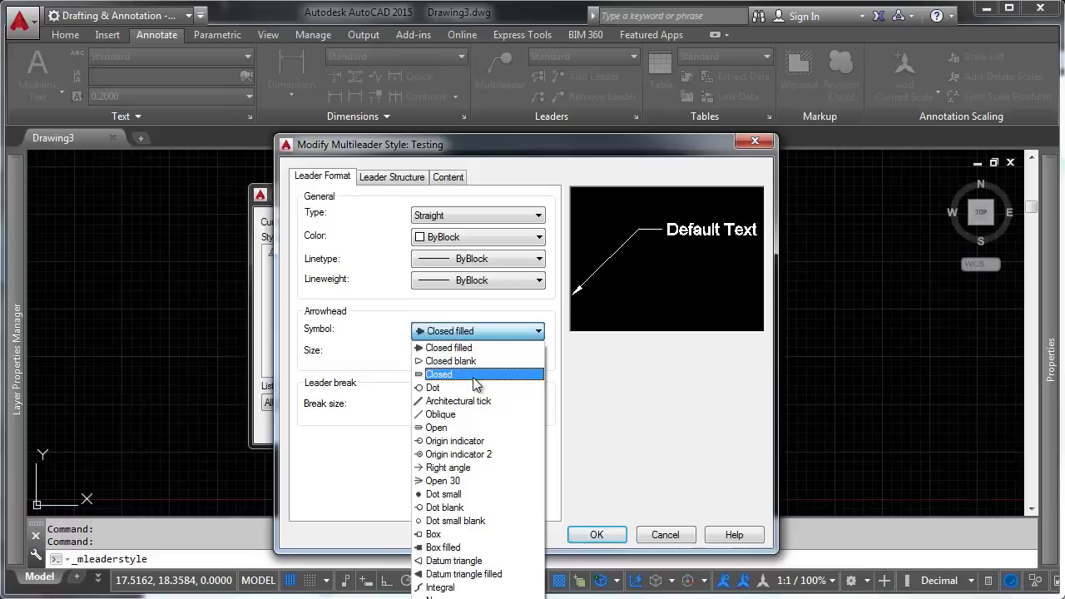
{"action": "key", "text": "d"}
{"action": "key", "text": "d"}
{"action": "left_click", "coordinate": [462, 387]}
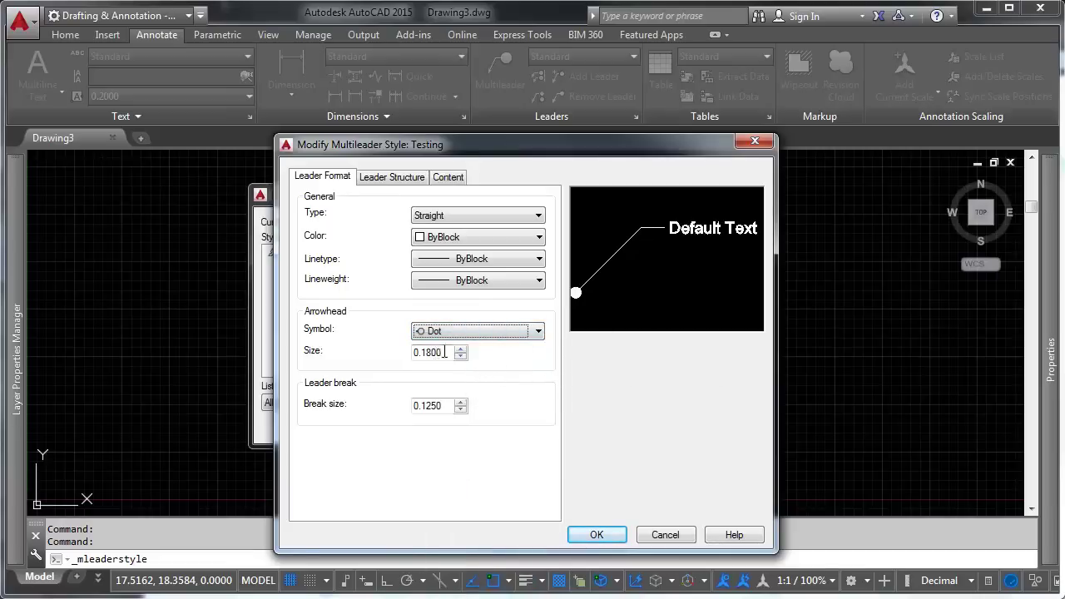
{"action": "left_click_drag", "start_coordinate": [446, 353], "coordinate": [405, 358]}
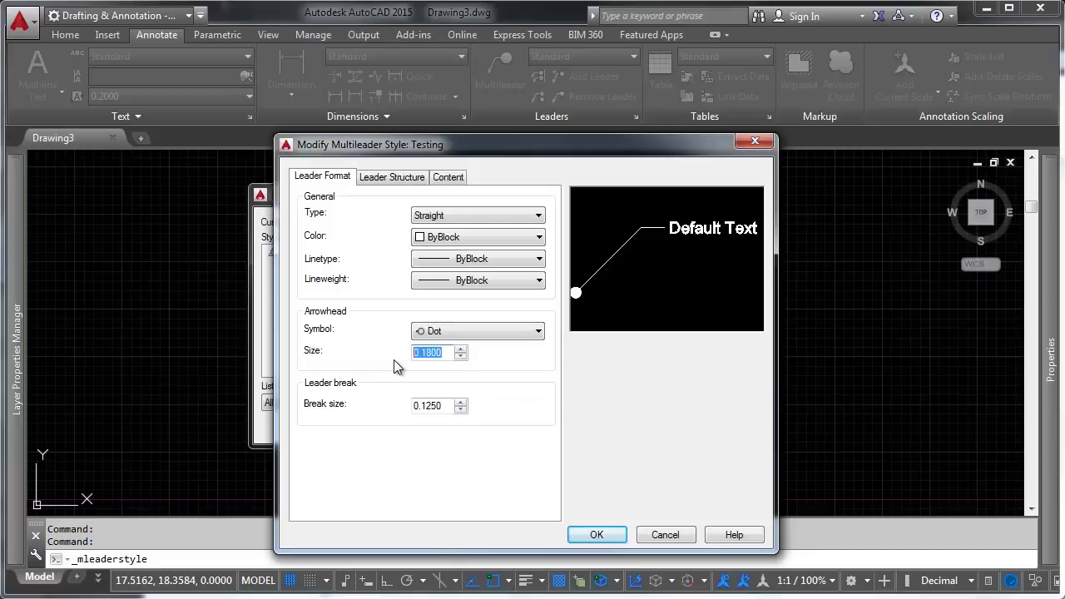
{"action": "type", "text": ".125"}
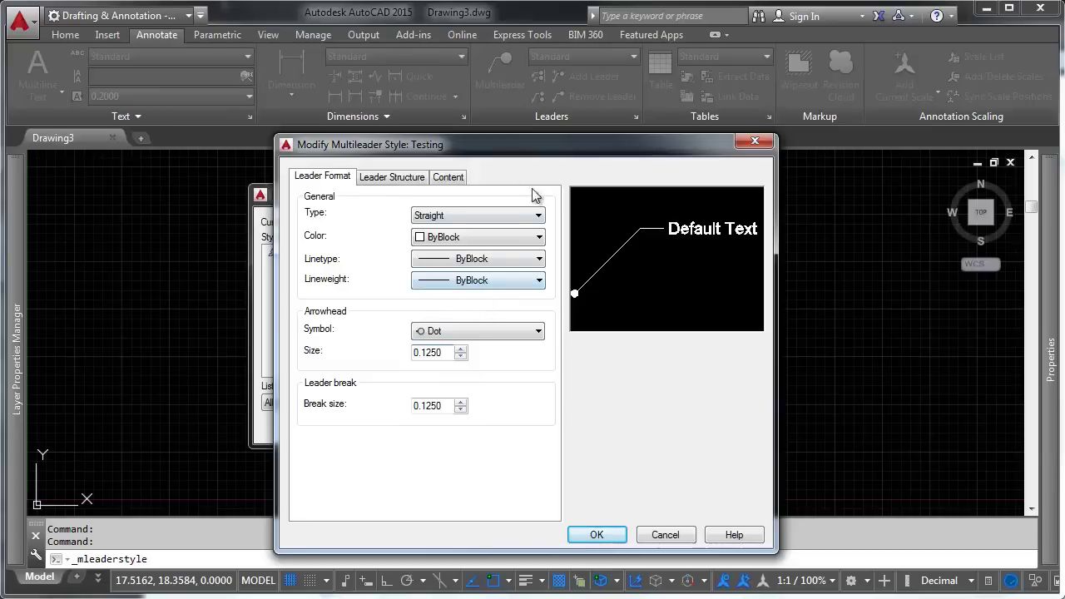
{"action": "left_click", "coordinate": [465, 214]}
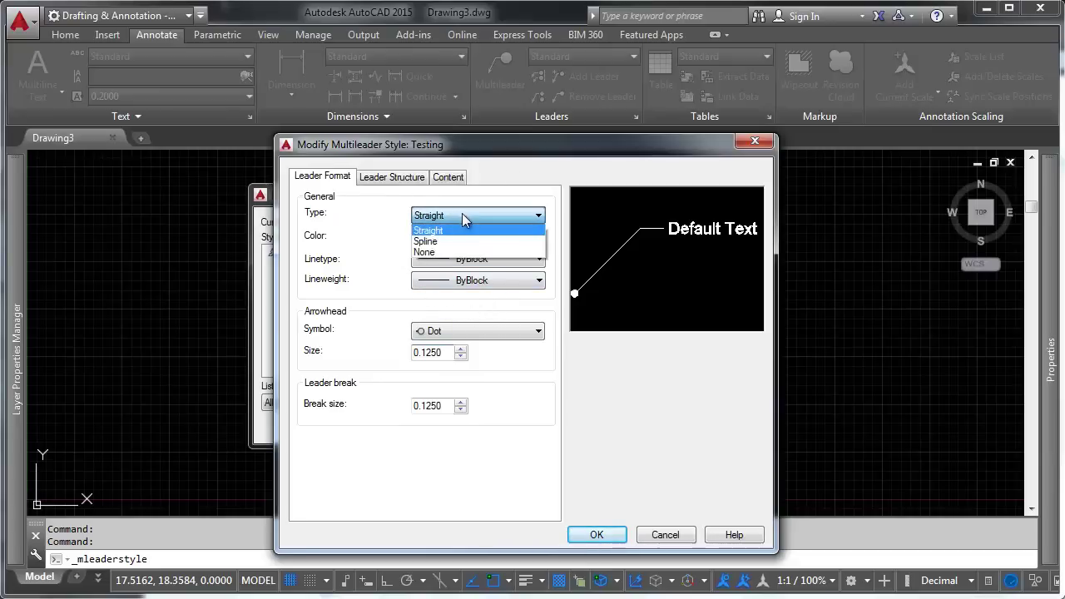
{"action": "left_click", "coordinate": [447, 242]}
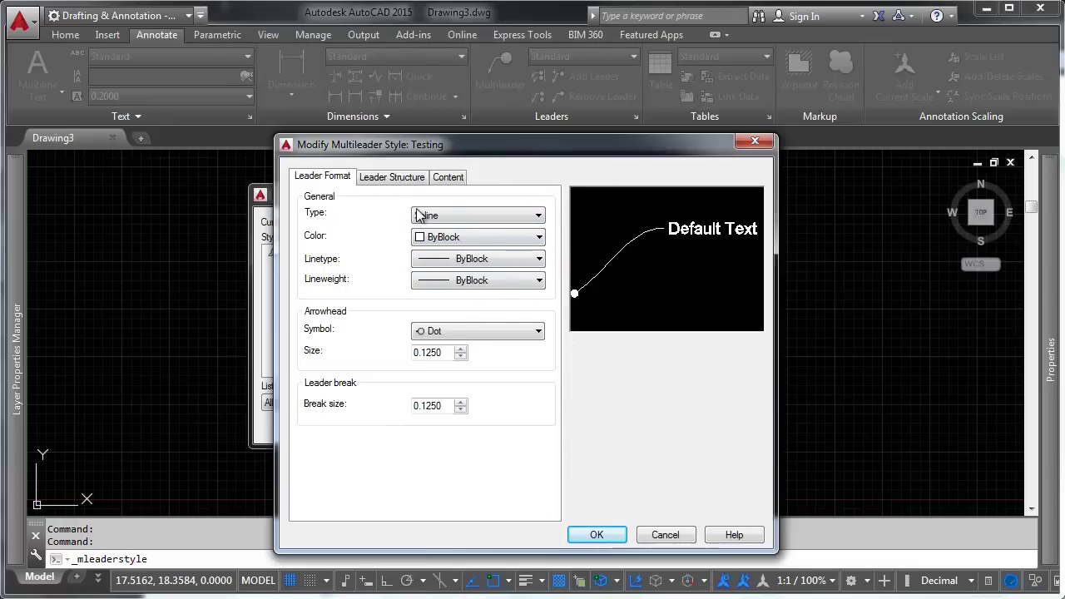
- Review Testing's Leader Structure and Content tabs, save it, and close the style manager
{"action": "left_click", "coordinate": [407, 180]}
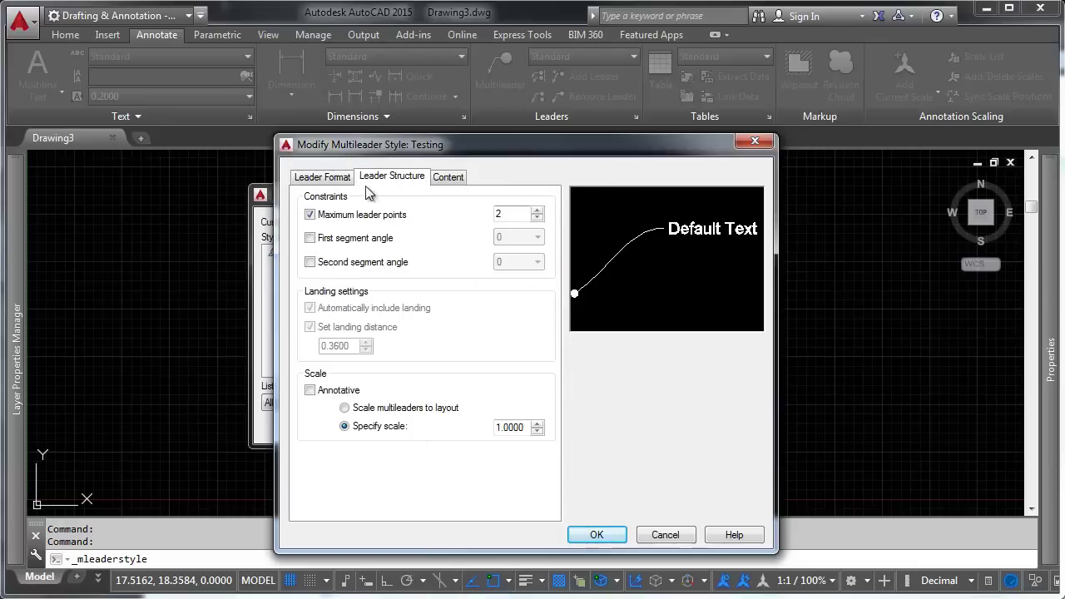
{"action": "left_click", "coordinate": [455, 176]}
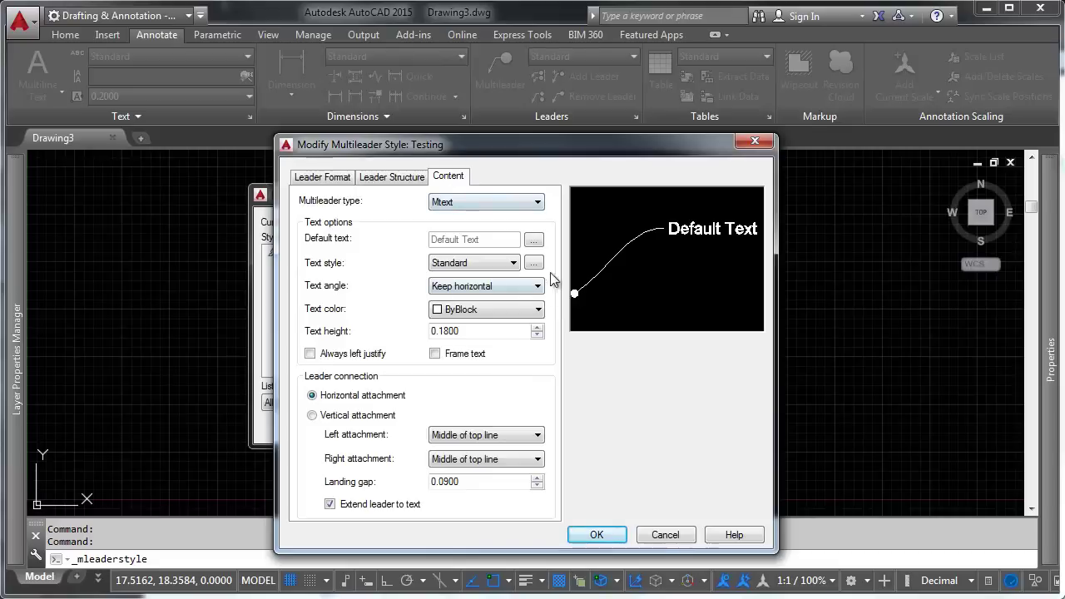
{"action": "left_click", "coordinate": [594, 535]}
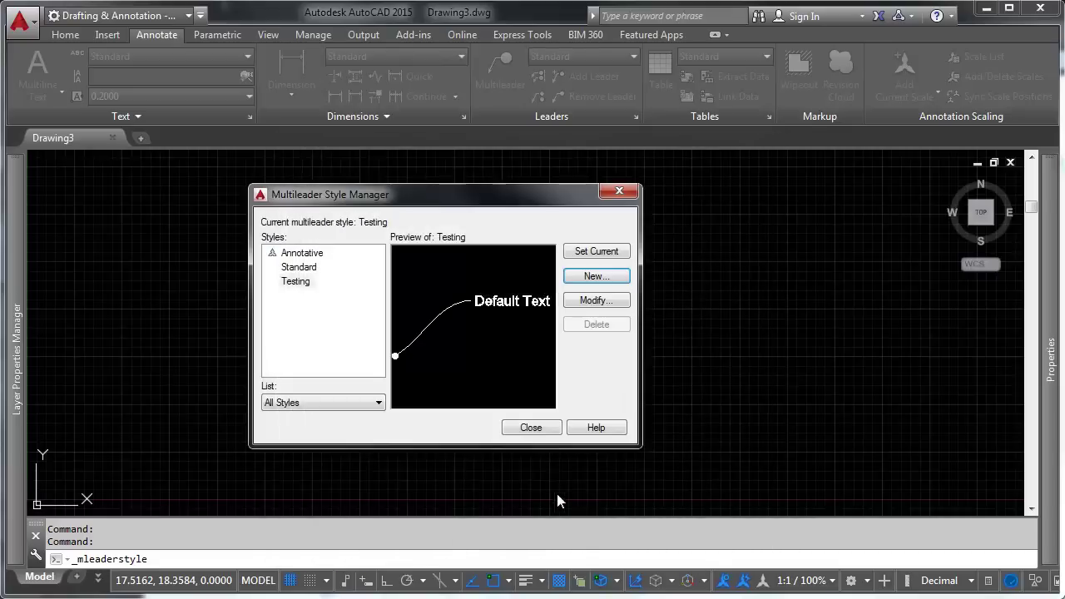
{"action": "left_click", "coordinate": [531, 428]}
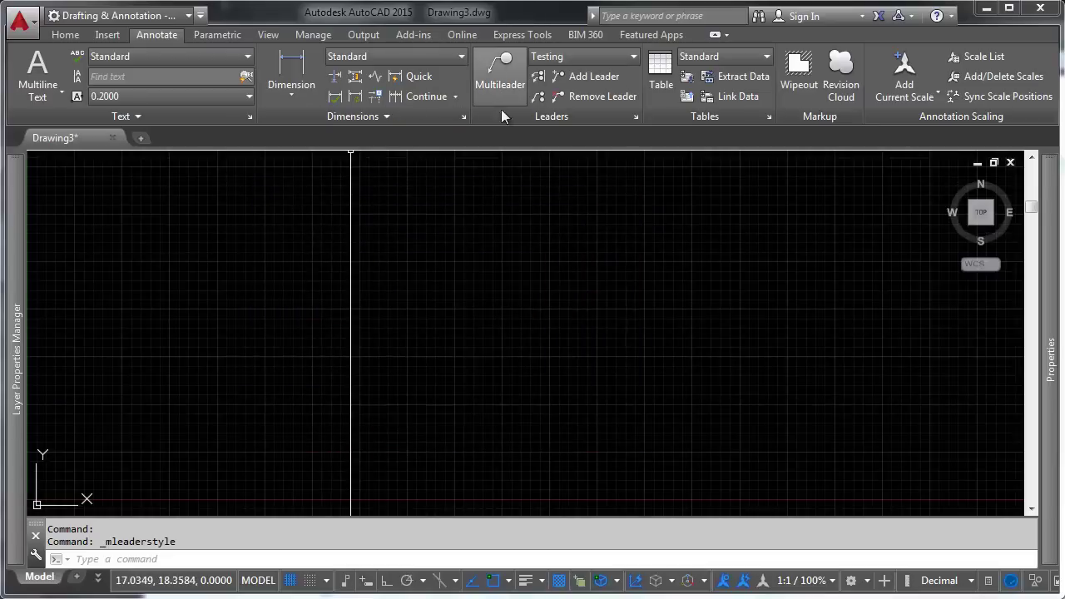
- Place a spline multileader labelled asdfasdfasdf using the Testing style
{"action": "left_click", "coordinate": [566, 56]}
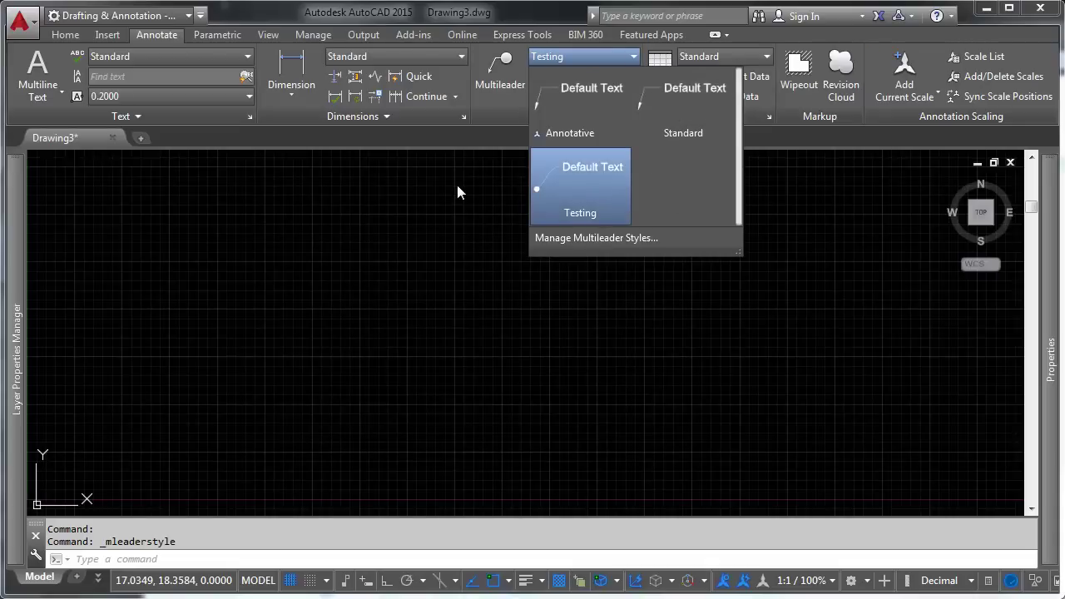
{"action": "left_click", "coordinate": [499, 67]}
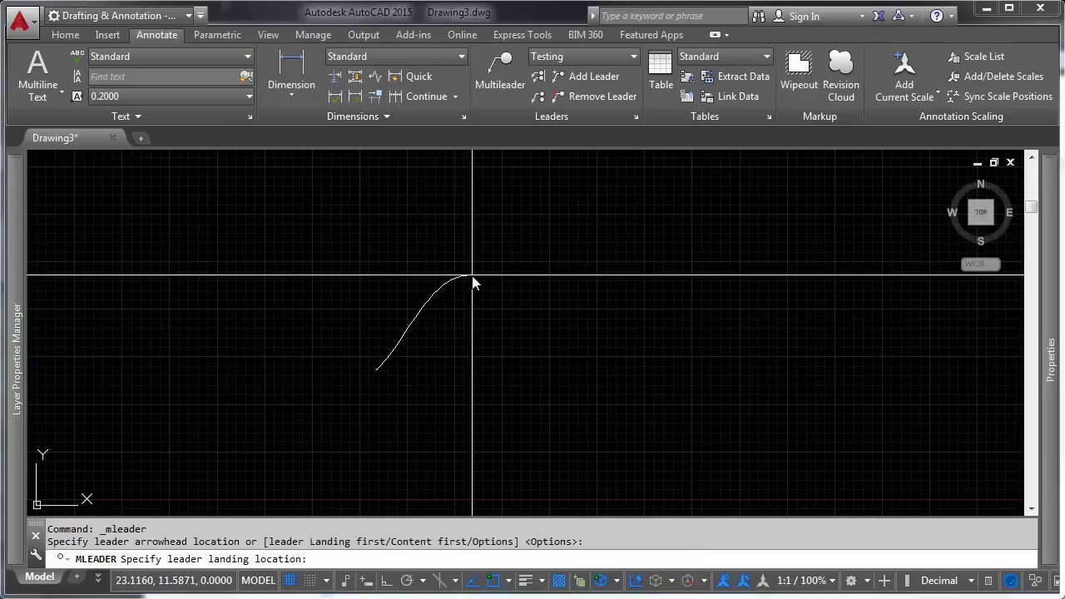
{"action": "left_click", "coordinate": [537, 274]}
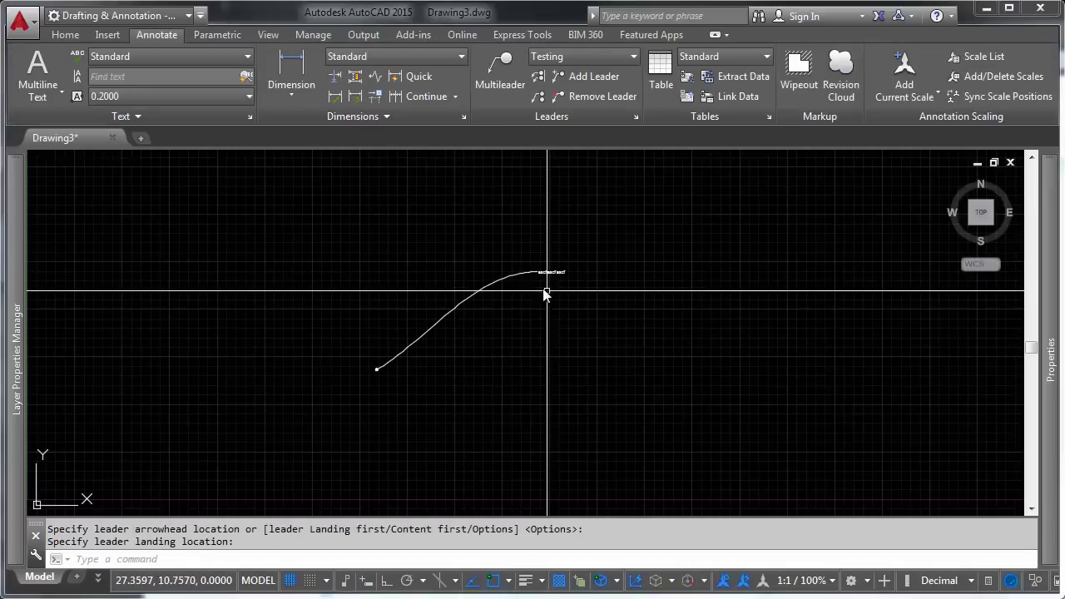
{"action": "scroll", "coordinate": [546, 285], "scroll_direction": "up", "scroll_amount": 8}
{"action": "scroll", "coordinate": [588, 273], "scroll_direction": "down", "scroll_amount": 10}
{"action": "scroll", "coordinate": [532, 300], "scroll_direction": "up", "scroll_amount": 5}
- Select the asdfasdfasdf leader, begin stretching its text grip, then cancel the stretch
{"action": "left_click", "coordinate": [658, 223]}
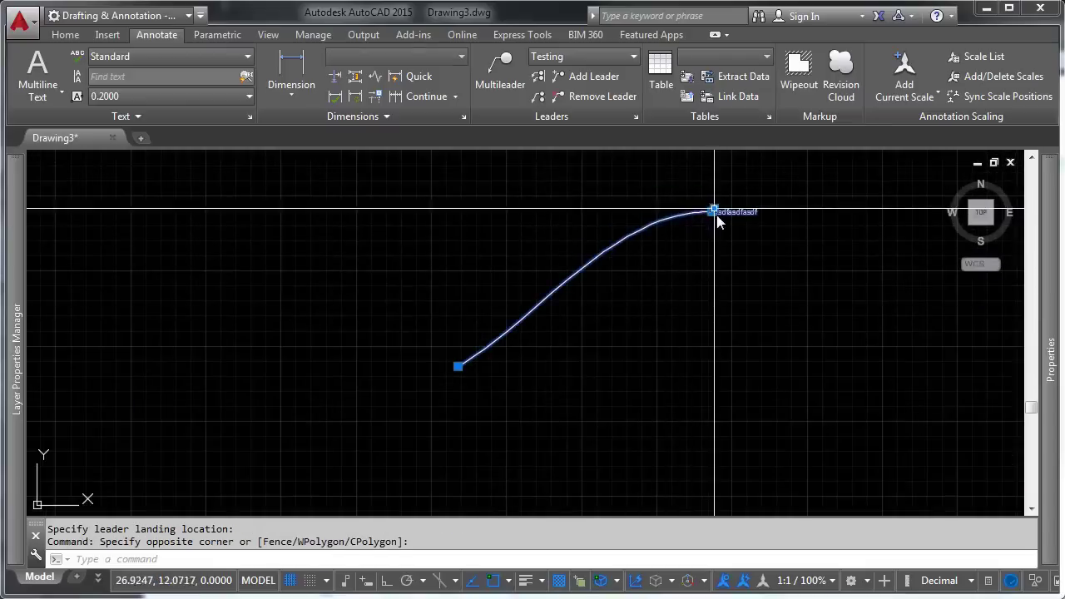
{"action": "scroll", "coordinate": [710, 215], "scroll_direction": "up", "scroll_amount": 4}
{"action": "left_click", "coordinate": [668, 195]}
{"action": "scroll", "coordinate": [649, 287], "scroll_direction": "down", "scroll_amount": 3}
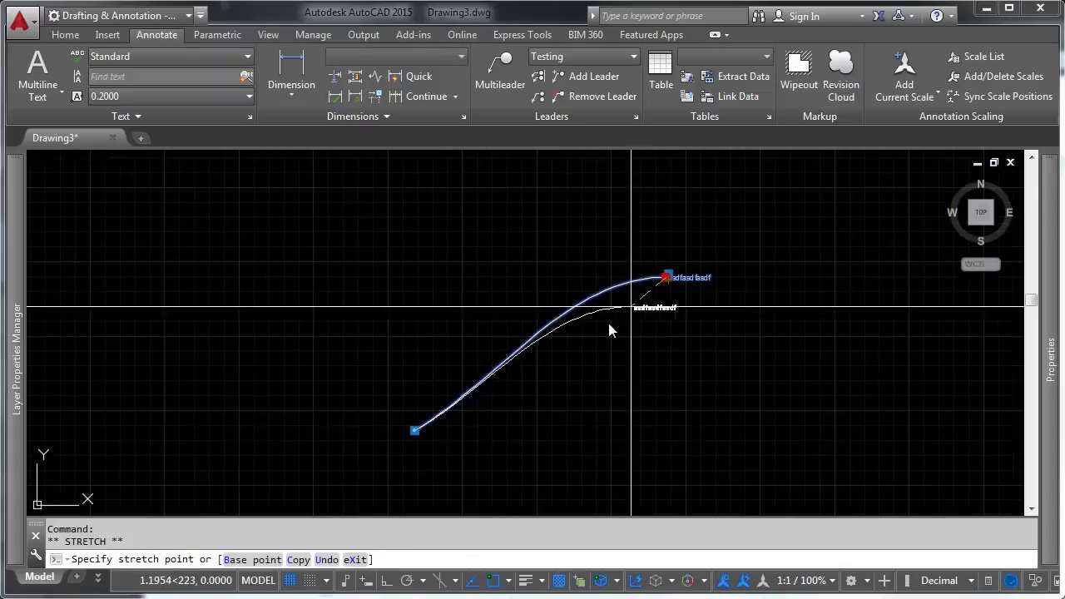
{"action": "scroll", "coordinate": [499, 387], "scroll_direction": "up", "scroll_amount": 4}
{"action": "scroll", "coordinate": [441, 418], "scroll_direction": "down", "scroll_amount": 5}
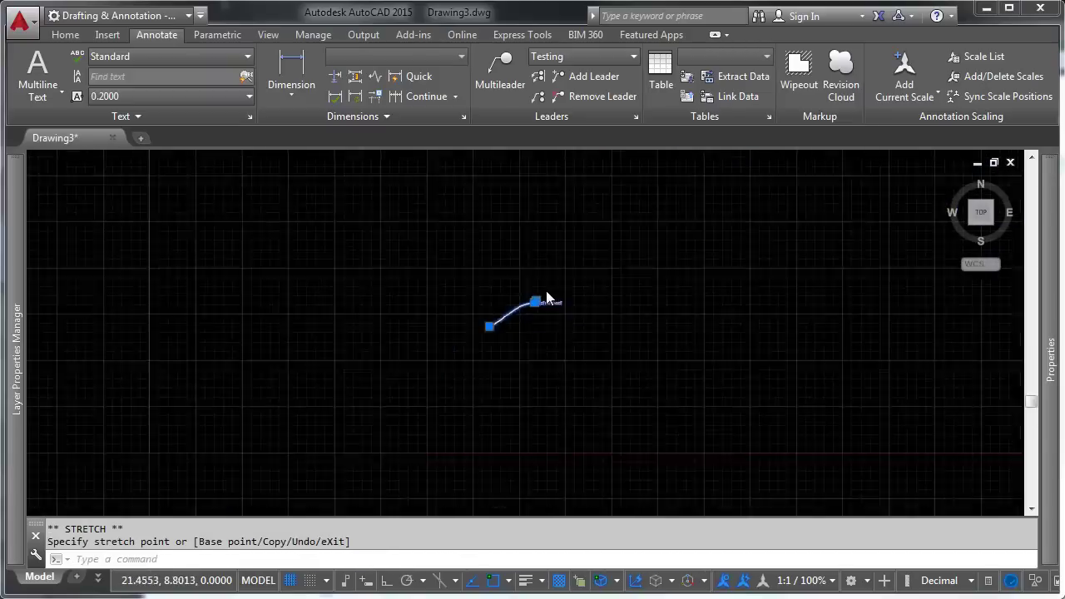
{"action": "key", "text": "Escape"}
- Pan to recentre the leader, then select and deselect it
{"action": "scroll", "coordinate": [504, 299], "scroll_direction": "up", "scroll_amount": 6}
{"action": "middle_click_drag", "start_coordinate": [642, 388], "coordinate": [511, 357]}
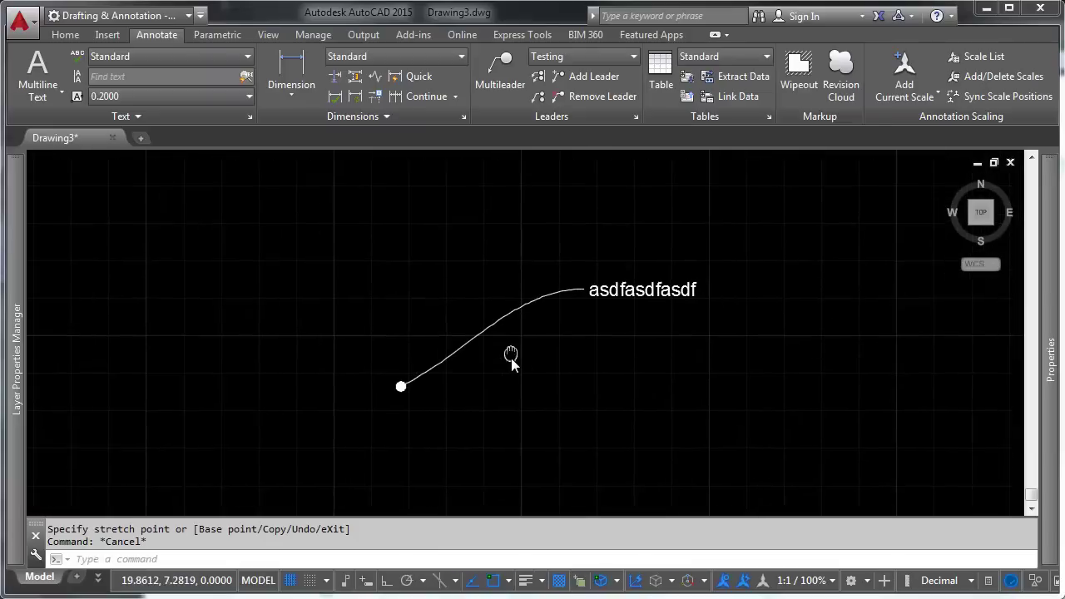
{"action": "left_click", "coordinate": [638, 290]}
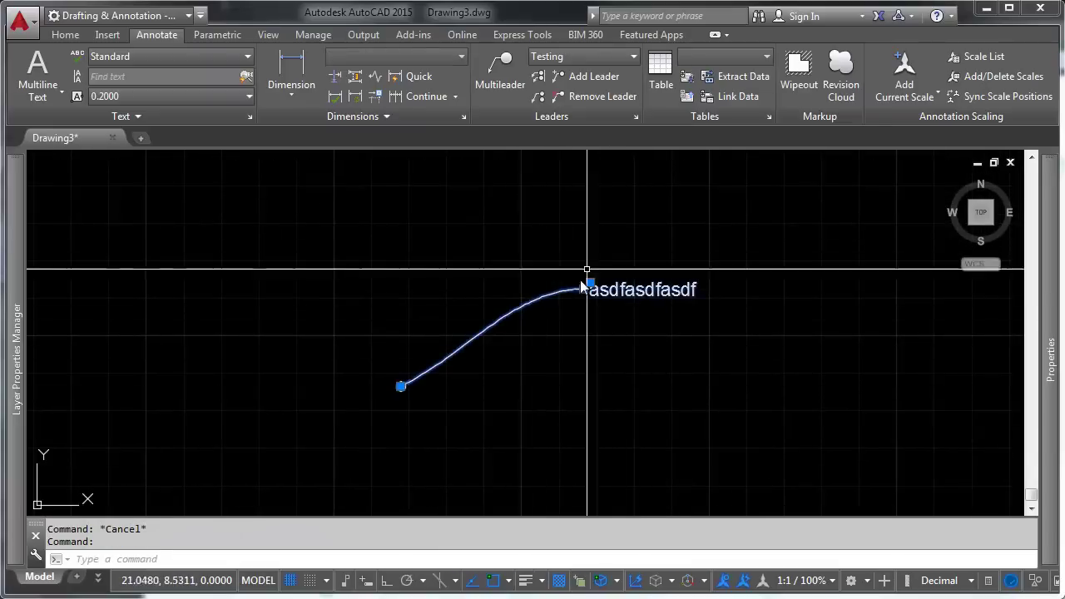
{"action": "key", "text": "Escape"}
{"action": "scroll", "coordinate": [589, 366], "scroll_direction": "down", "scroll_amount": 6}
{"action": "scroll", "coordinate": [588, 366], "scroll_direction": "up", "scroll_amount": 2}
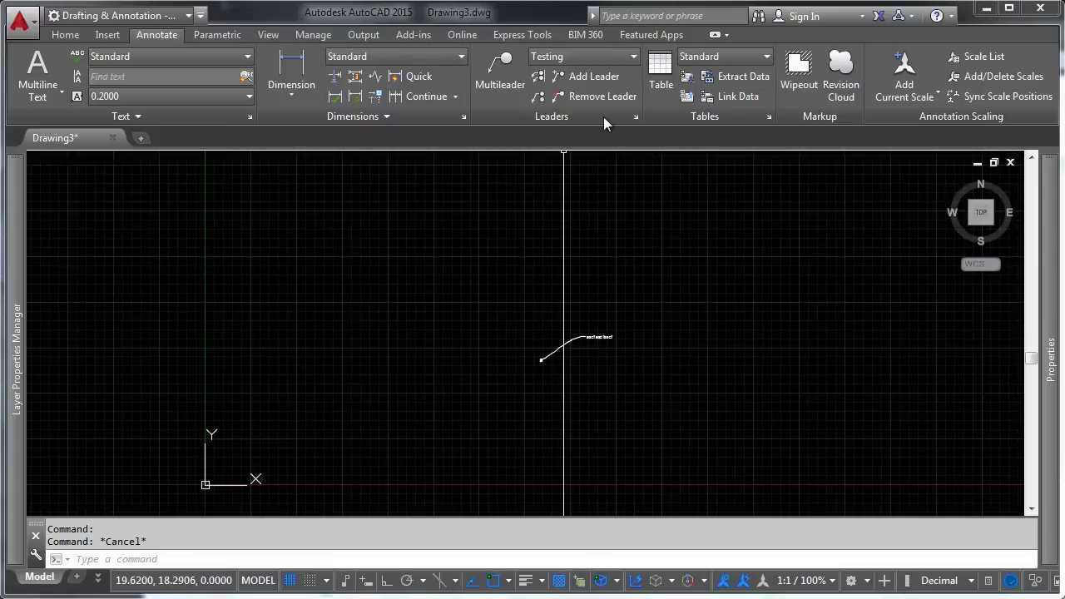
- Modify the Testing style's Leader Format arrowhead size to 2.0000 and confirm with OK
{"action": "left_click", "coordinate": [637, 116]}
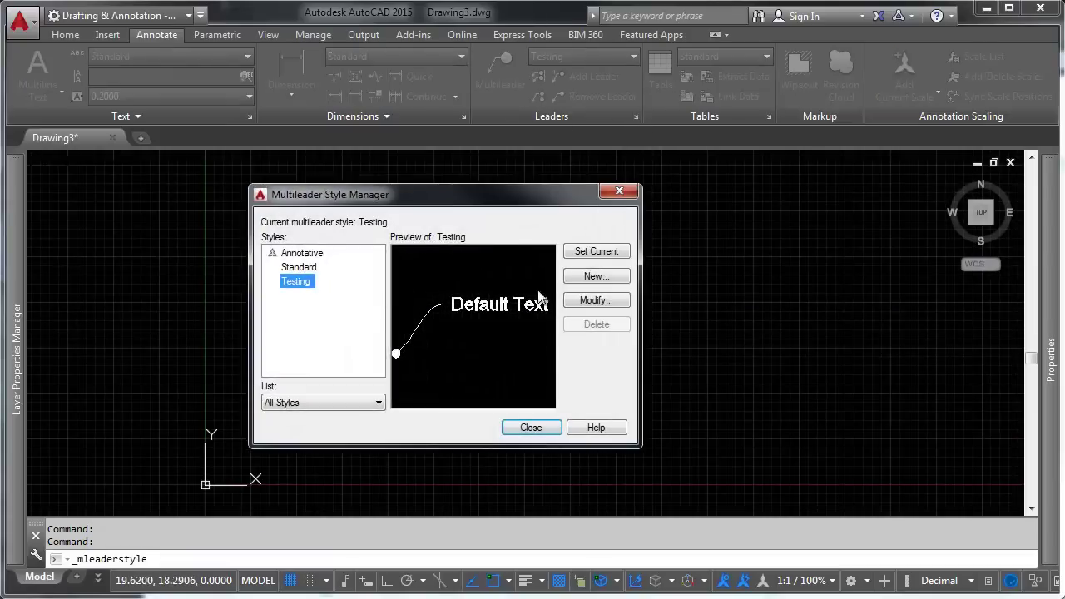
{"action": "left_click", "coordinate": [592, 301]}
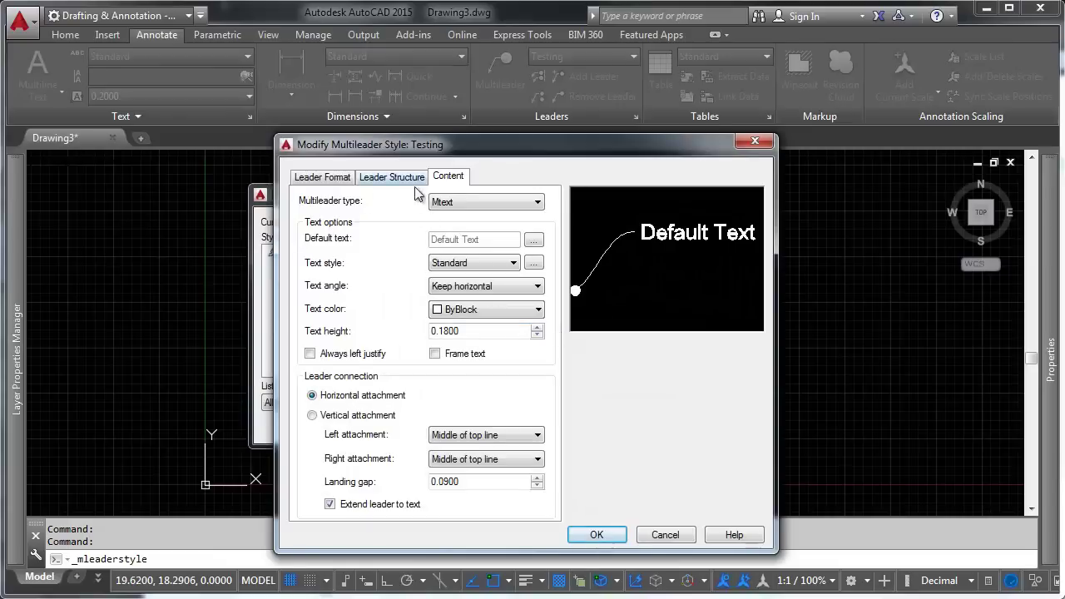
{"action": "left_click", "coordinate": [329, 178]}
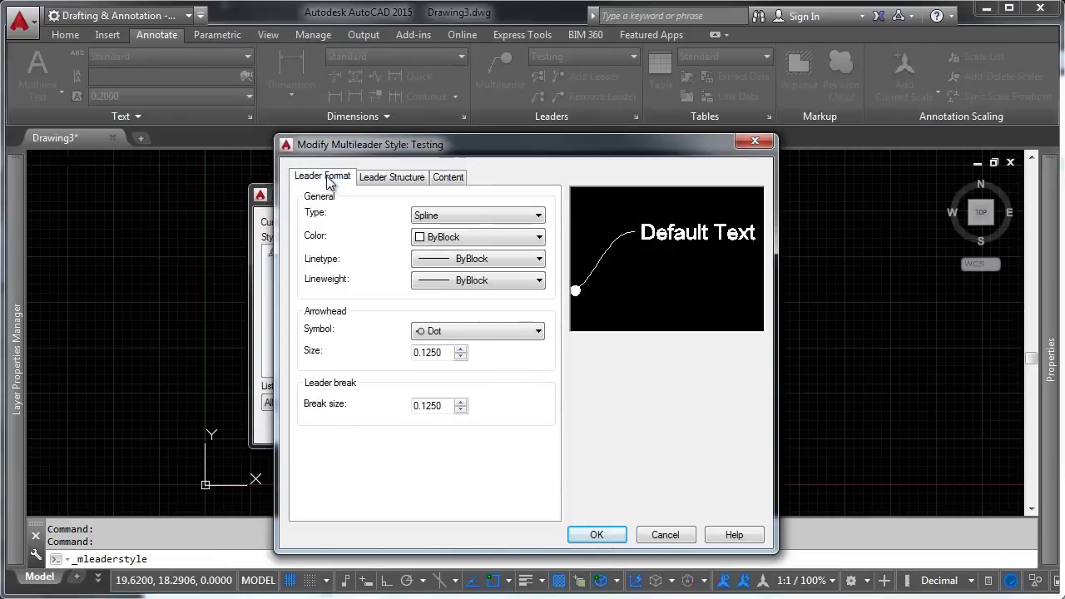
{"action": "double_click", "coordinate": [446, 353]}
{"action": "type", "text": "2.0000"}
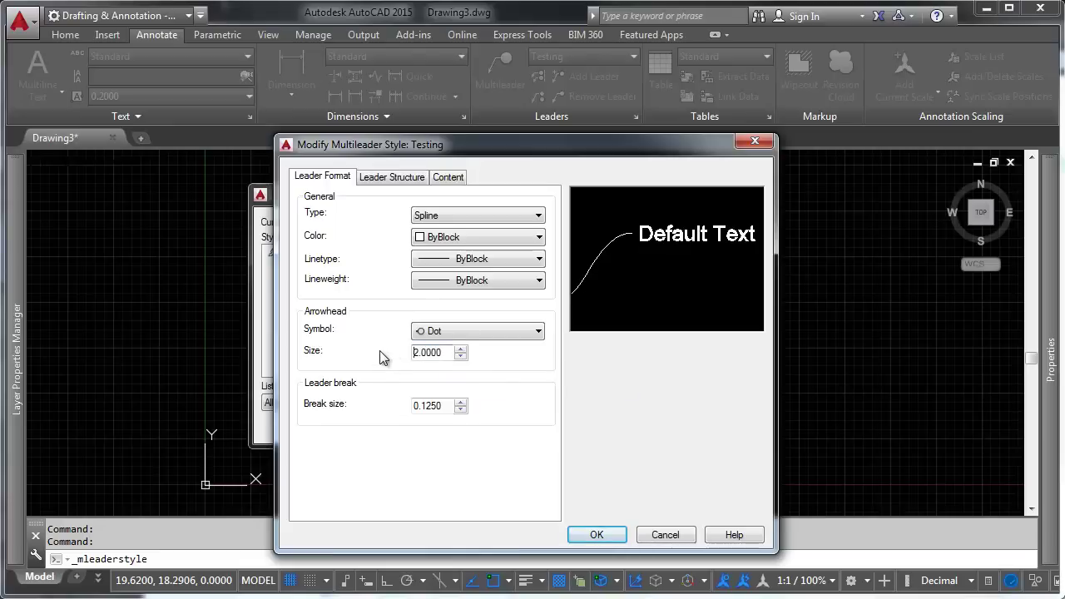
{"action": "left_click", "coordinate": [415, 353]}
{"action": "double_click", "coordinate": [448, 352]}
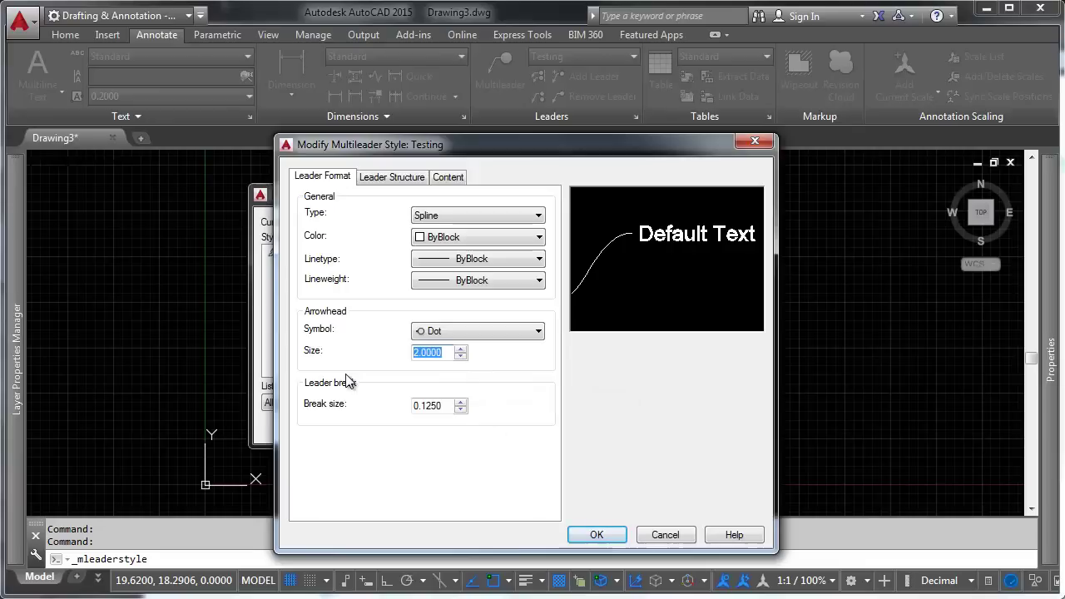
{"action": "type", "text": "1.0000"}
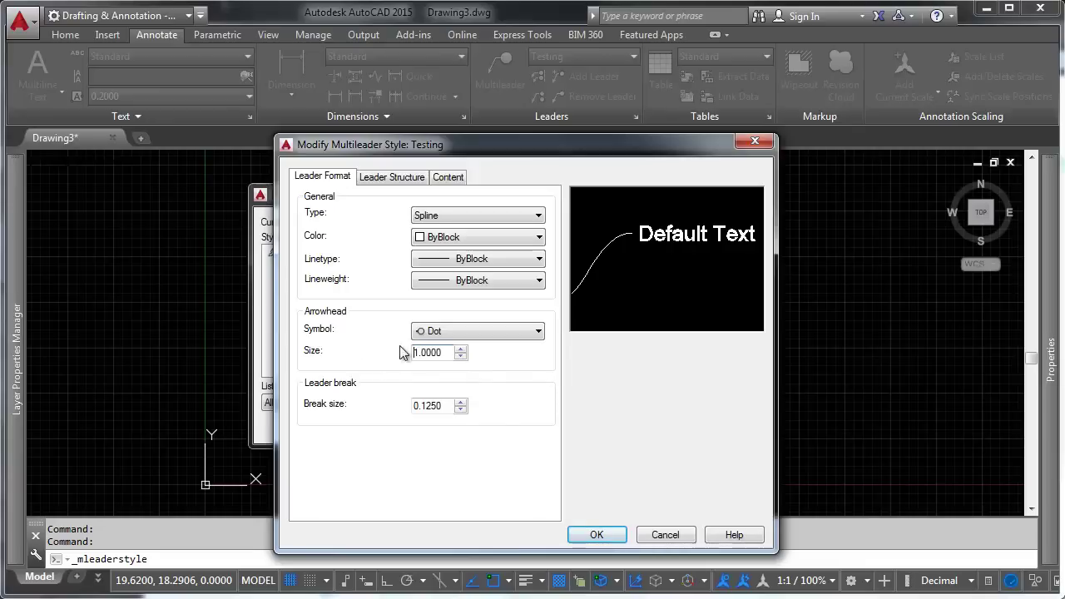
{"action": "double_click", "coordinate": [428, 353]}
{"action": "type", "text": "2.0000"}
{"action": "left_click", "coordinate": [599, 537]}
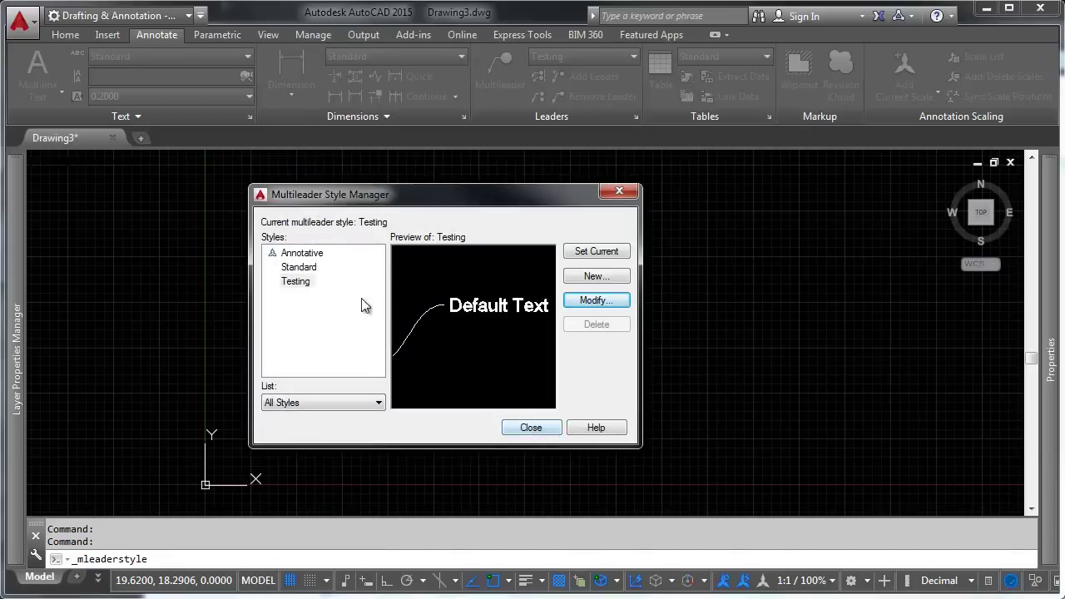
- Close the style manager and stretch the leader's text end further up-right
{"action": "left_click", "coordinate": [526, 426]}
{"action": "scroll", "coordinate": [506, 416], "scroll_direction": "up", "scroll_amount": 6}
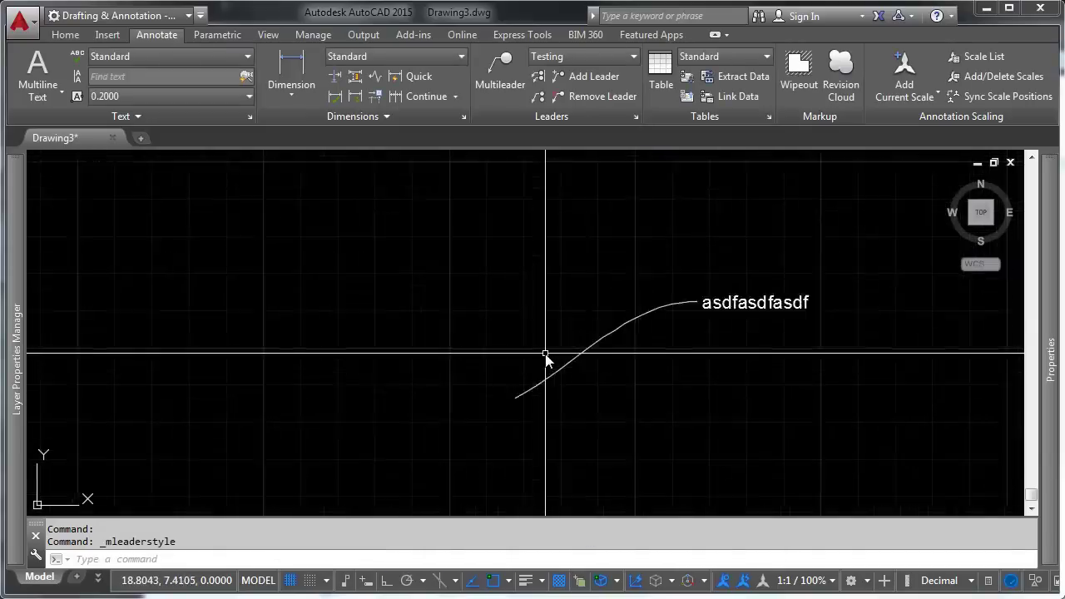
{"action": "scroll", "coordinate": [497, 372], "scroll_direction": "down", "scroll_amount": 5}
{"action": "left_click", "coordinate": [582, 353]}
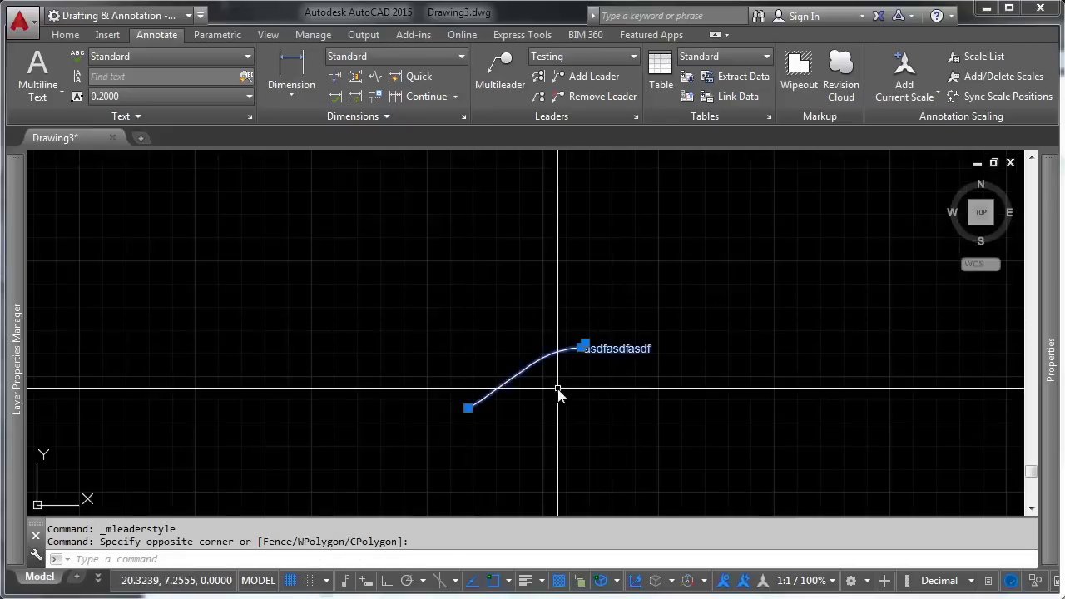
{"action": "left_click", "coordinate": [584, 344]}
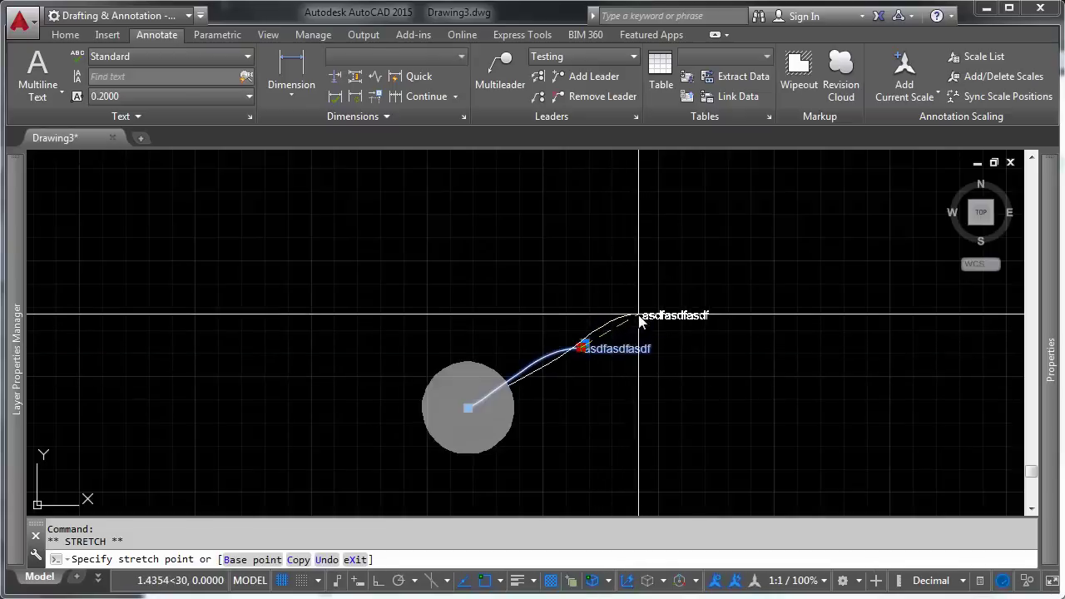
{"action": "left_click", "coordinate": [634, 315]}
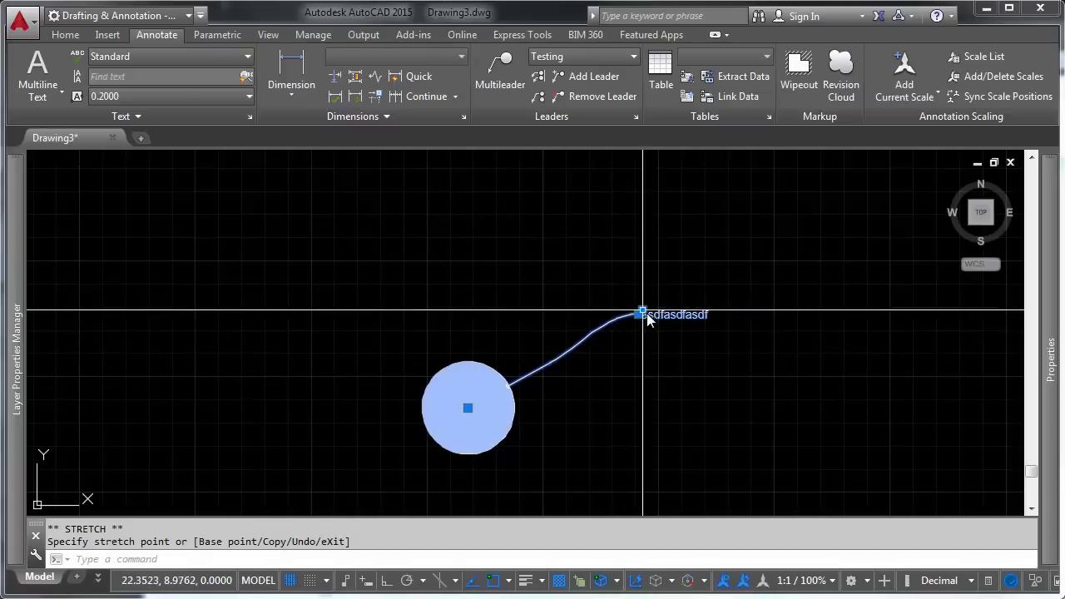
{"action": "key", "text": "Escape"}
{"action": "scroll", "coordinate": [583, 352], "scroll_direction": "down", "scroll_amount": 3}
{"action": "scroll", "coordinate": [595, 341], "scroll_direction": "up", "scroll_amount": 1}
- Copy the large-dot leader to four new positions around the drawing
{"action": "type", "text": "gg"}
{"action": "key", "text": "Return"}
{"action": "left_click_drag", "start_coordinate": [597, 335], "coordinate": [561, 382]}
{"action": "key", "text": "Return"}
{"action": "left_click", "coordinate": [597, 351]}
{"action": "left_click", "coordinate": [739, 230]}
{"action": "left_click", "coordinate": [534, 216]}
{"action": "left_click", "coordinate": [404, 280]}
{"action": "left_click", "coordinate": [324, 385]}
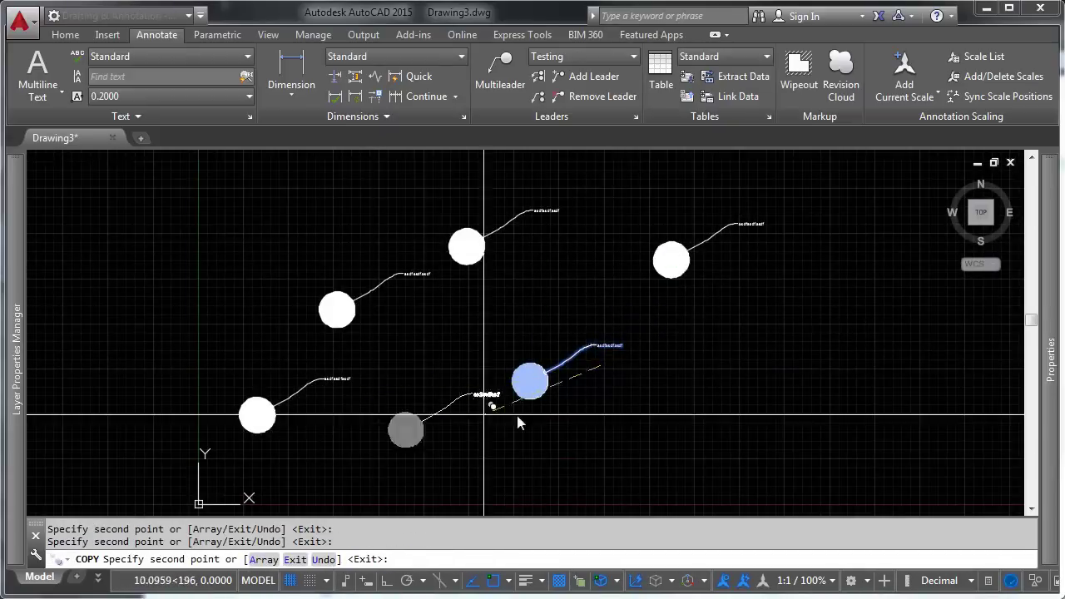
{"action": "key", "text": "Return"}
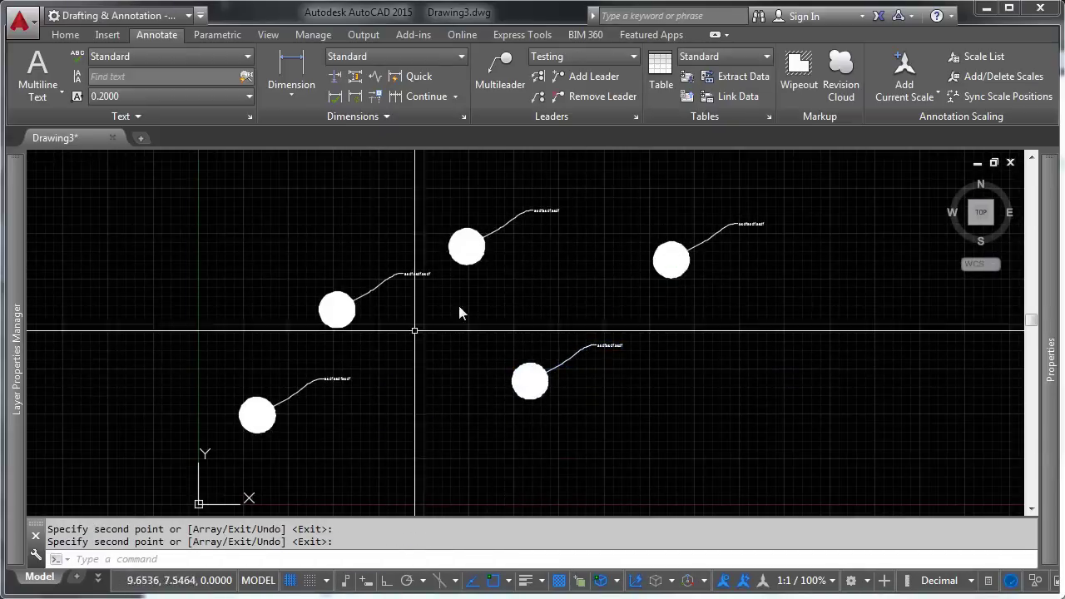
- Retype the top leader's label as ZXCVZXCV
{"action": "left_click", "coordinate": [551, 211]}
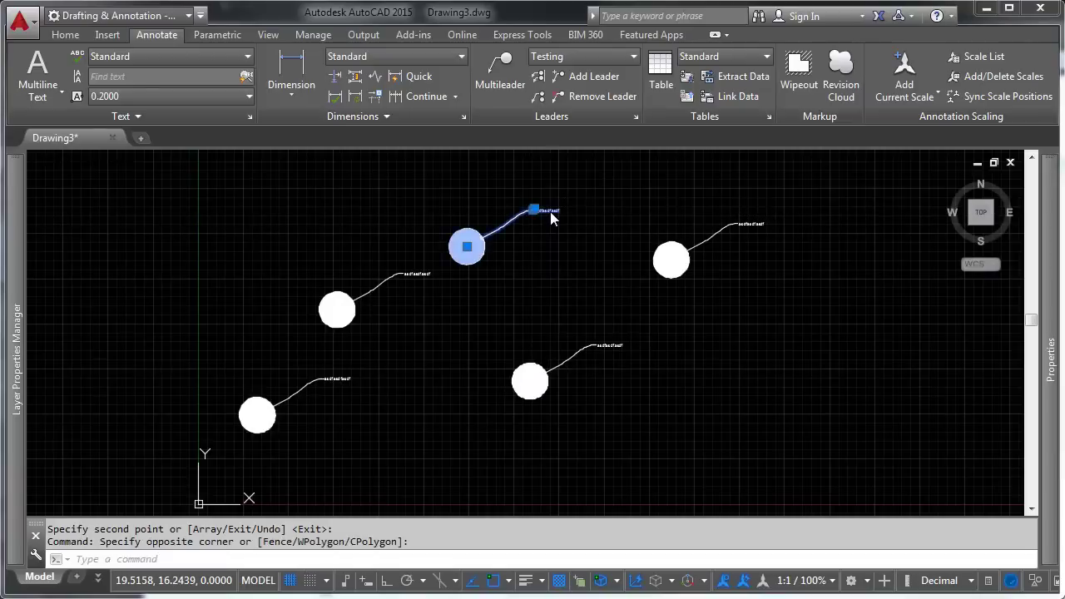
{"action": "double_click", "coordinate": [550, 212]}
{"action": "type", "text": "ZXCVZXCV"}
{"action": "left_click", "coordinate": [546, 227]}
- Pan the drawing left and reopen the Multileader Style Manager
{"action": "scroll", "coordinate": [549, 227], "scroll_direction": "up", "scroll_amount": 6}
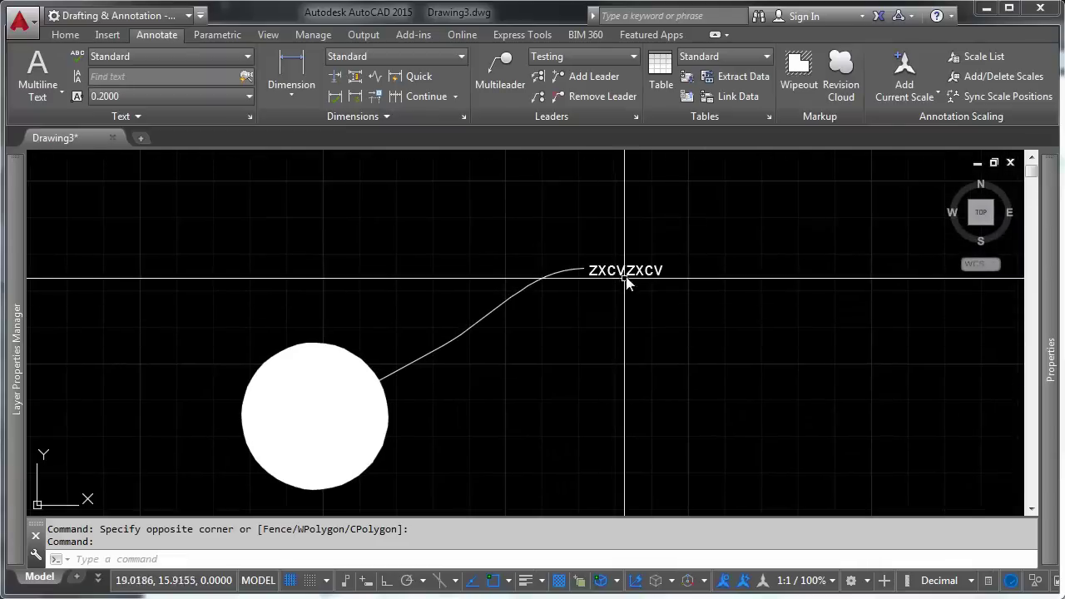
{"action": "scroll", "coordinate": [594, 302], "scroll_direction": "down", "scroll_amount": 8}
{"action": "middle_click_drag", "start_coordinate": [743, 321], "coordinate": [688, 321]}
{"action": "left_click", "coordinate": [634, 117]}
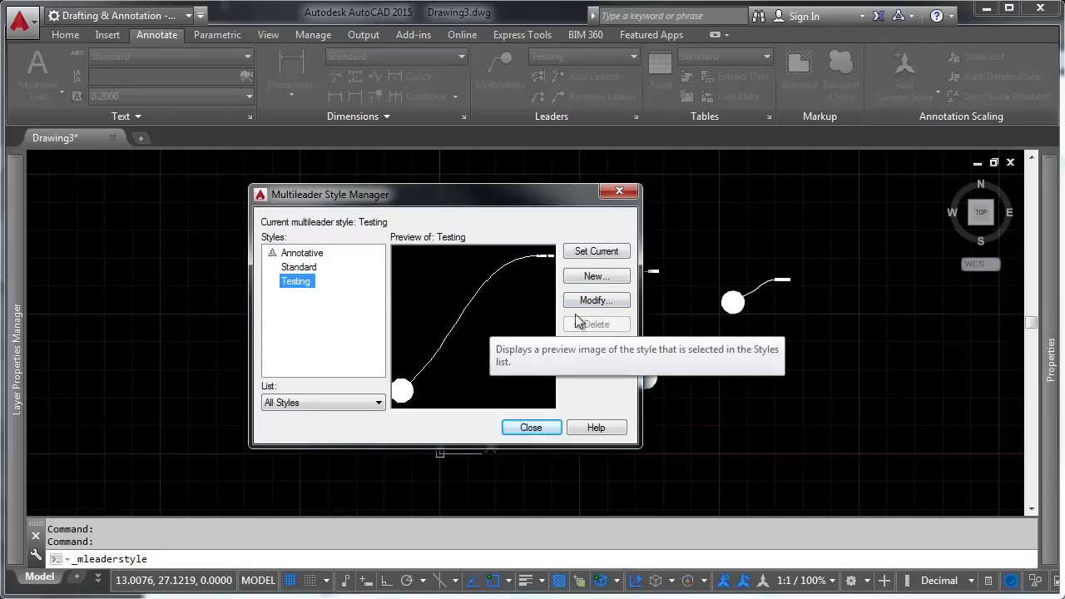
- Set the Testing style's Content text height to 4, confirm, and close the style manager
{"action": "left_click", "coordinate": [602, 301]}
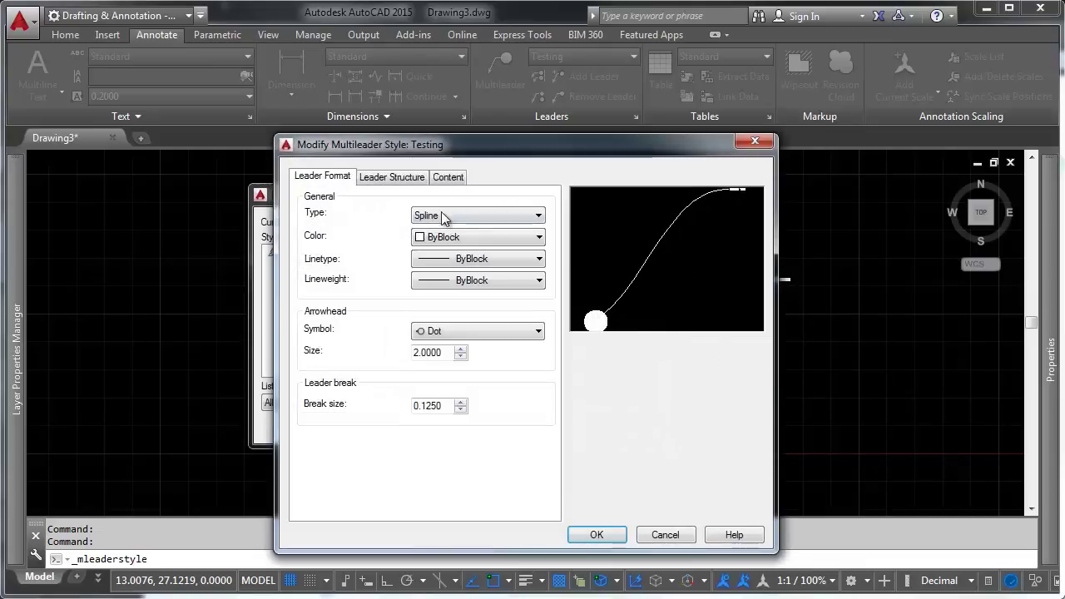
{"action": "left_click", "coordinate": [446, 177]}
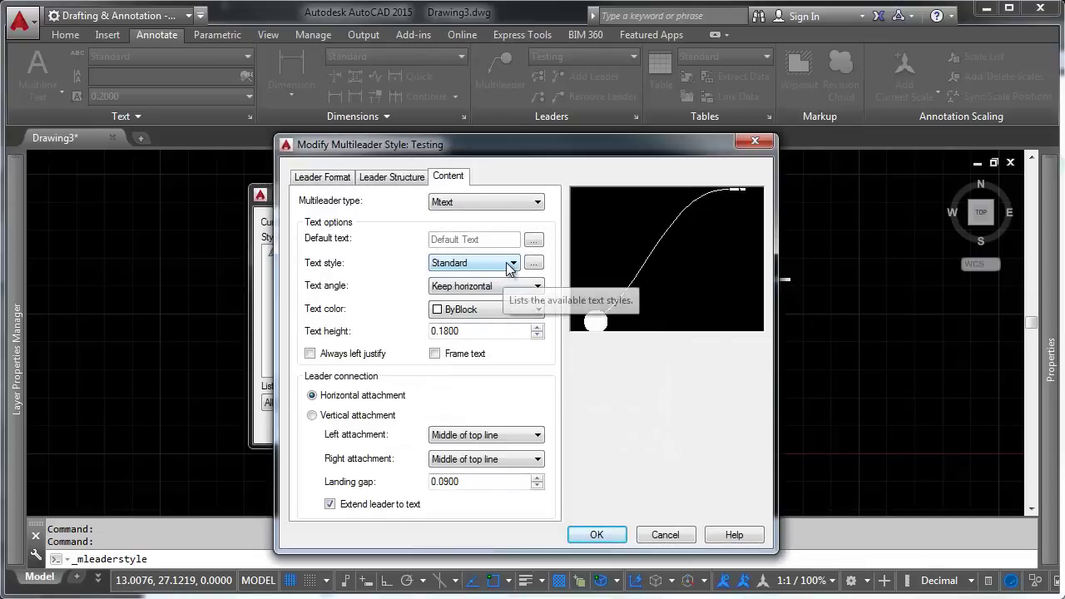
{"action": "double_click", "coordinate": [503, 331]}
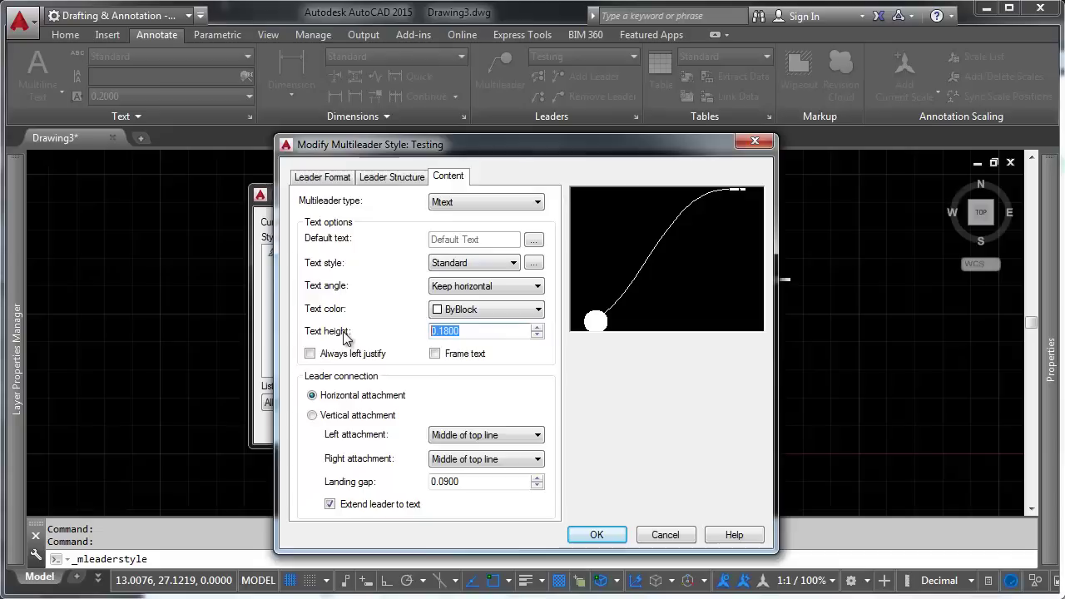
{"action": "type", "text": "4"}
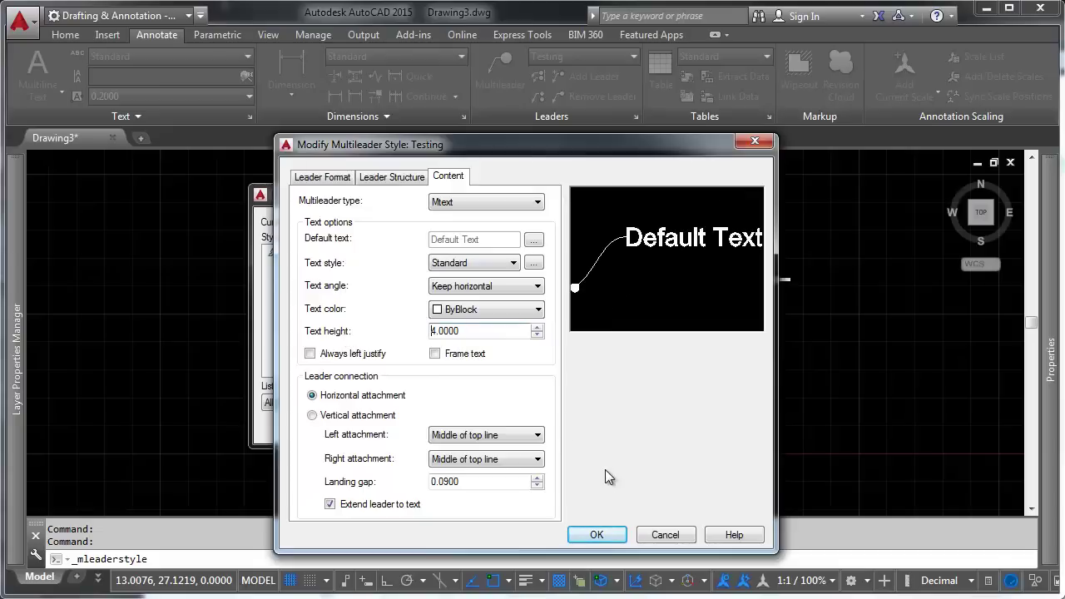
{"action": "left_click", "coordinate": [612, 536]}
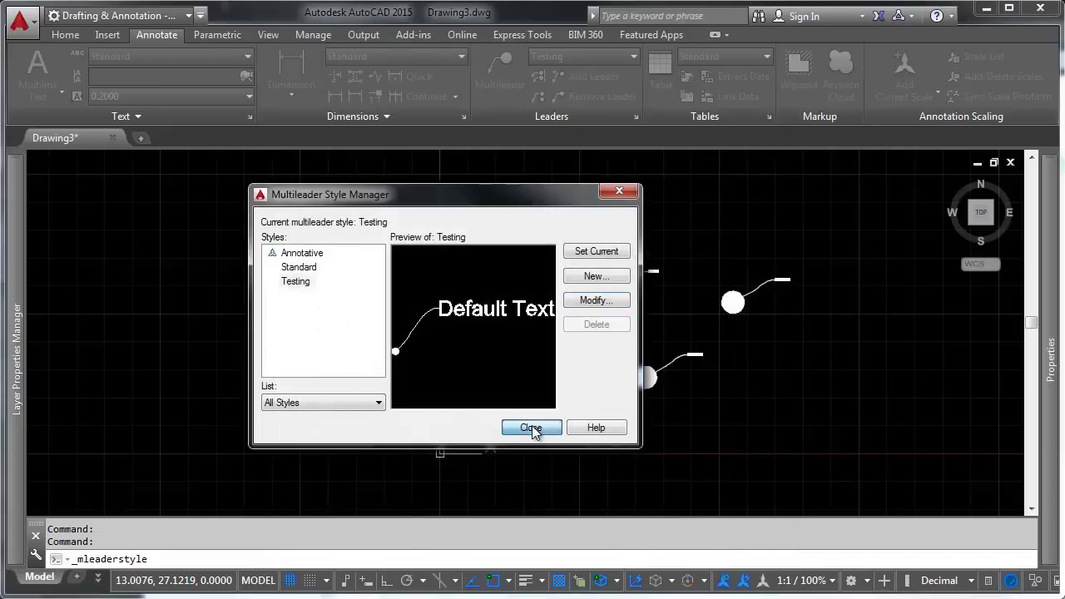
{"action": "left_click", "coordinate": [531, 429]}
{"action": "scroll", "coordinate": [605, 346], "scroll_direction": "down", "scroll_amount": 2}
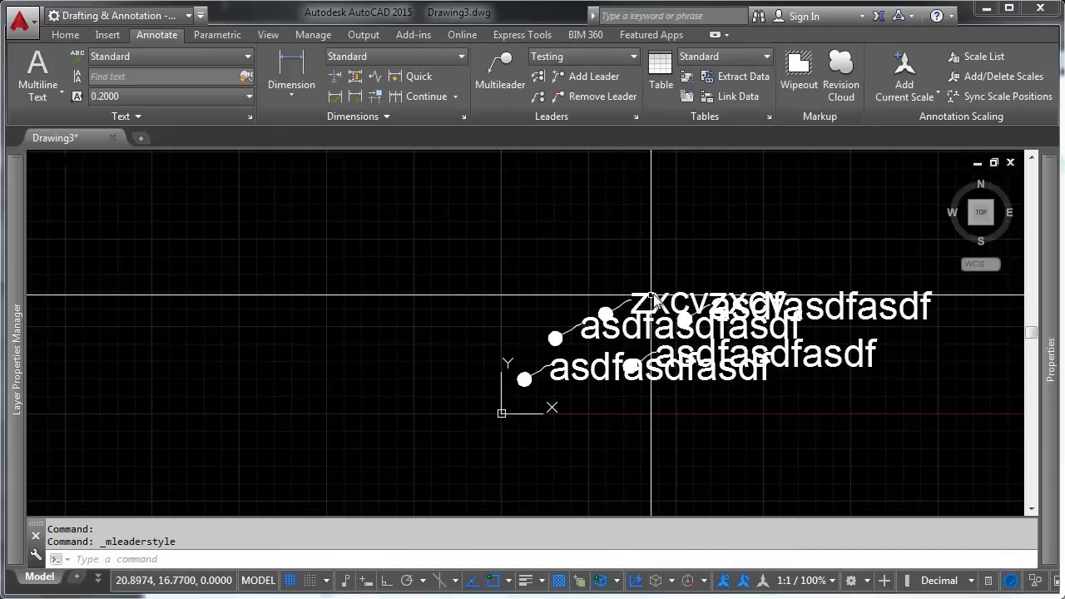
{"action": "left_click", "coordinate": [613, 315]}
{"action": "left_click_drag", "start_coordinate": [577, 298], "coordinate": [607, 226]}
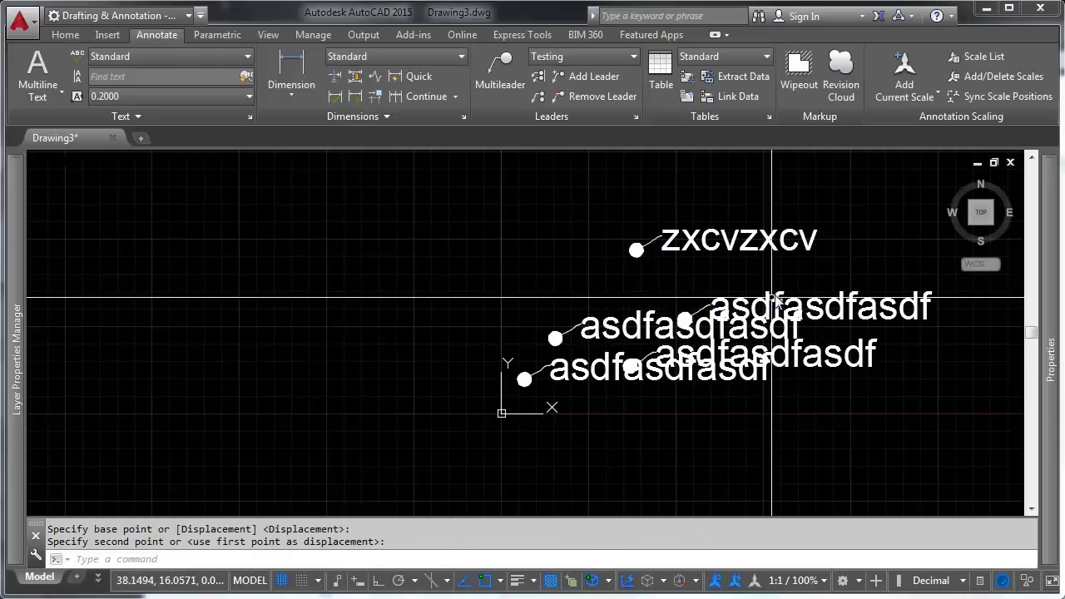
{"action": "left_click", "coordinate": [818, 309]}
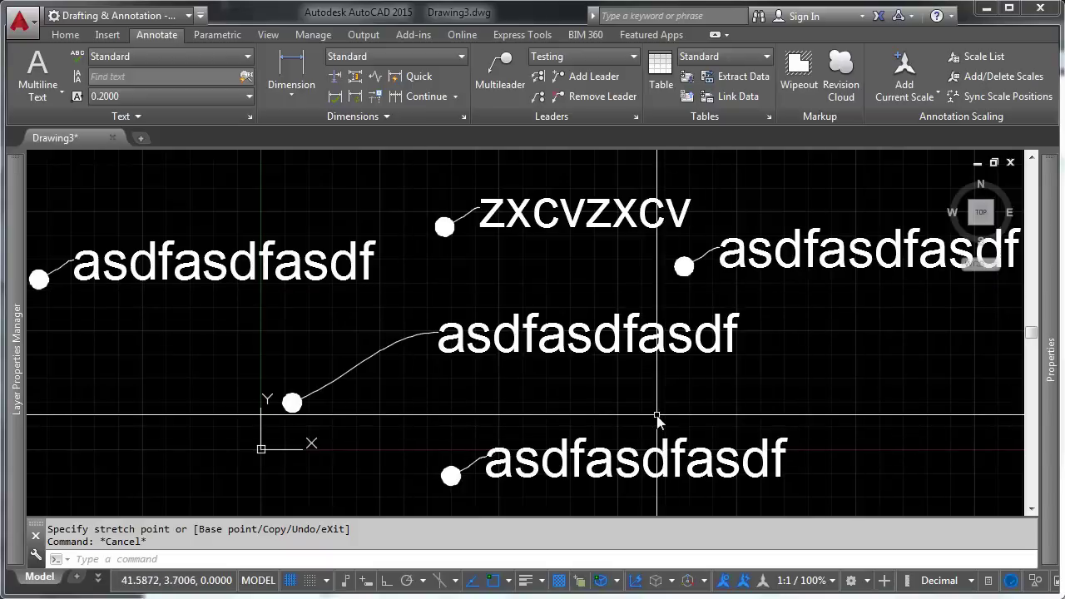
{"action": "scroll", "coordinate": [559, 287], "scroll_direction": "down", "scroll_amount": 2}
{"action": "middle_click_drag", "start_coordinate": [528, 302], "coordinate": [618, 316]}
{"action": "scroll", "coordinate": [668, 329], "scroll_direction": "down", "scroll_amount": 2}
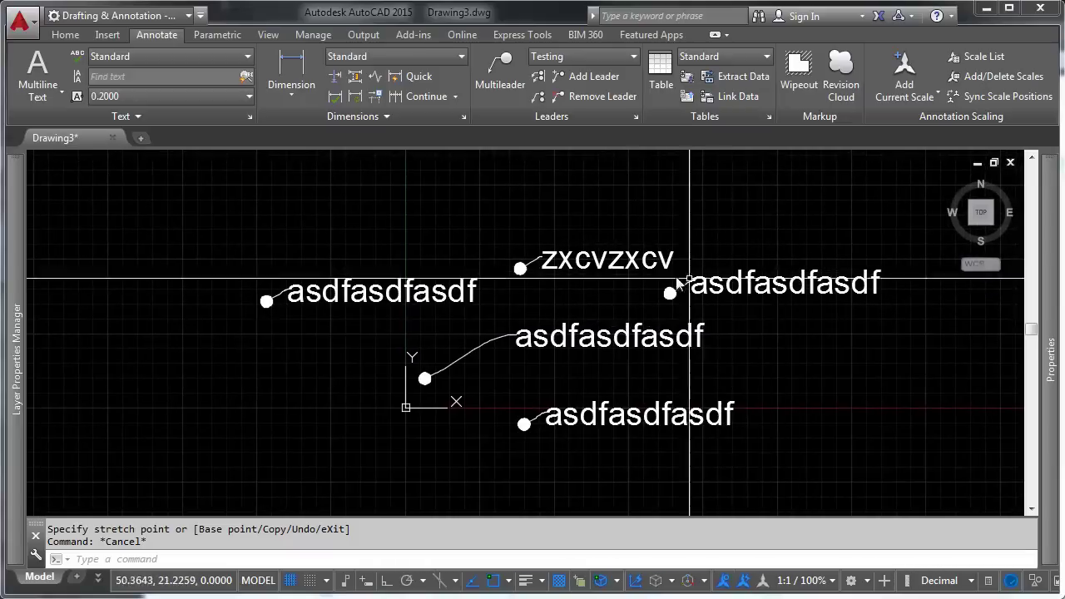
{"action": "scroll", "coordinate": [536, 257], "scroll_direction": "up", "scroll_amount": 8}
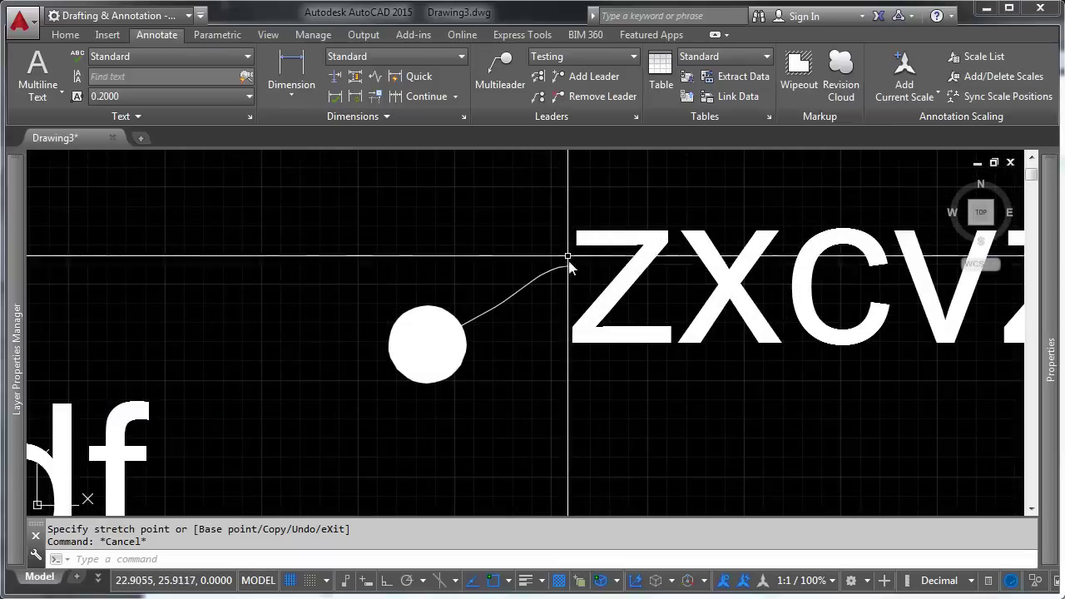
{"action": "scroll", "coordinate": [536, 346], "scroll_direction": "down", "scroll_amount": 2}
{"action": "scroll", "coordinate": [537, 347], "scroll_direction": "down", "scroll_amount": 8}
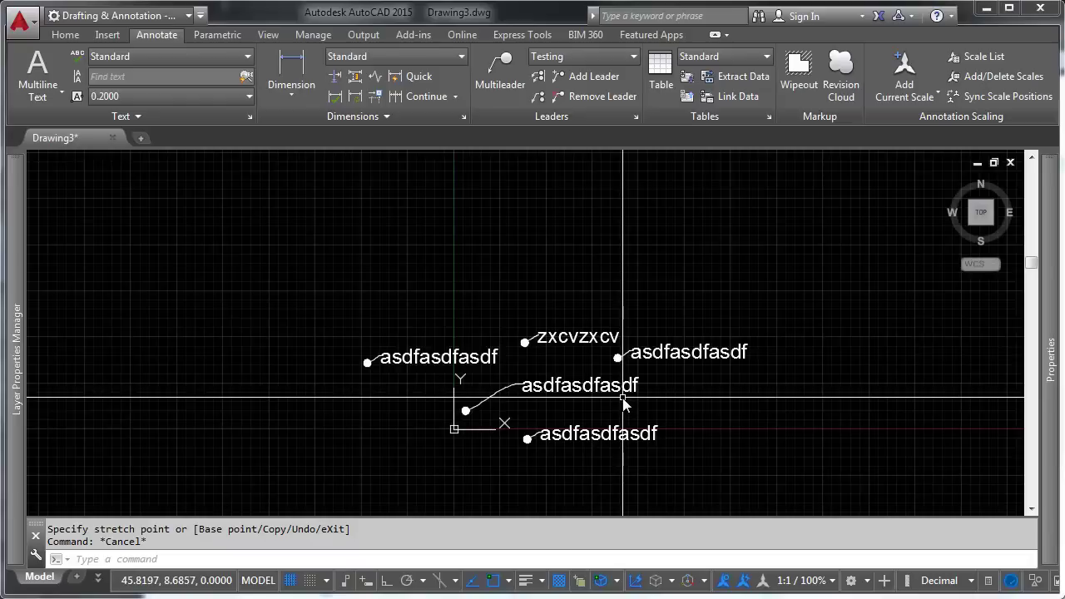
{"action": "scroll", "coordinate": [555, 351], "scroll_direction": "up", "scroll_amount": 4}
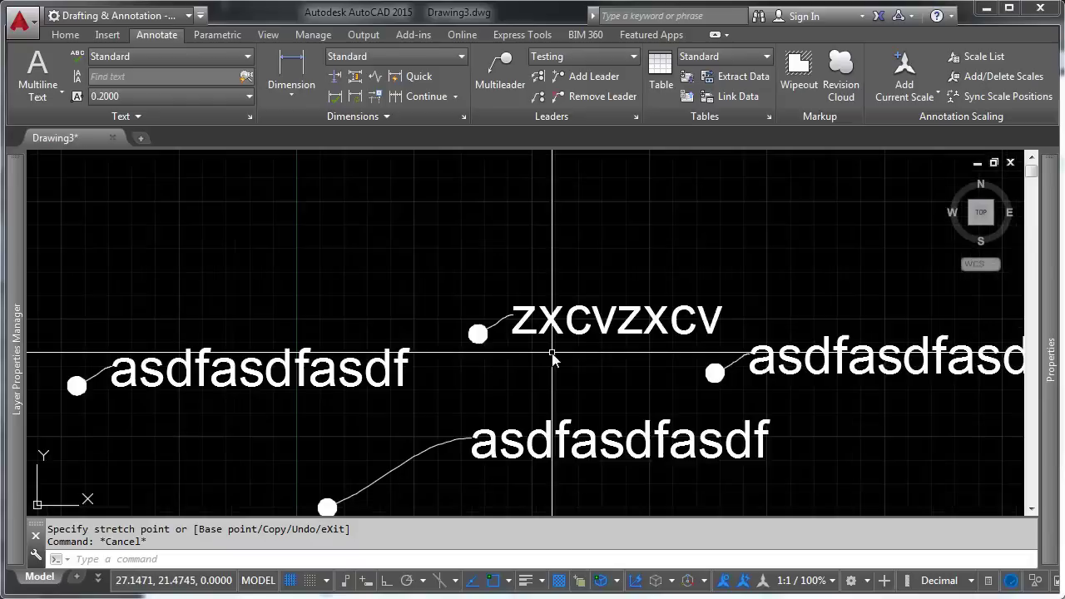
{"action": "scroll", "coordinate": [475, 333], "scroll_direction": "up", "scroll_amount": 5}
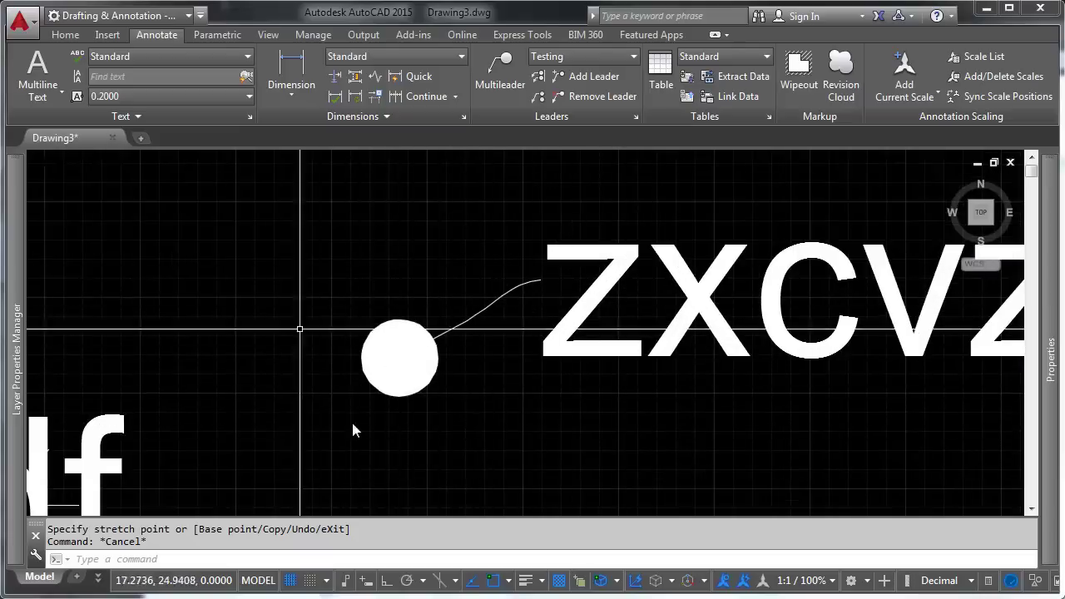
{"action": "scroll", "coordinate": [713, 316], "scroll_direction": "down", "scroll_amount": 6}
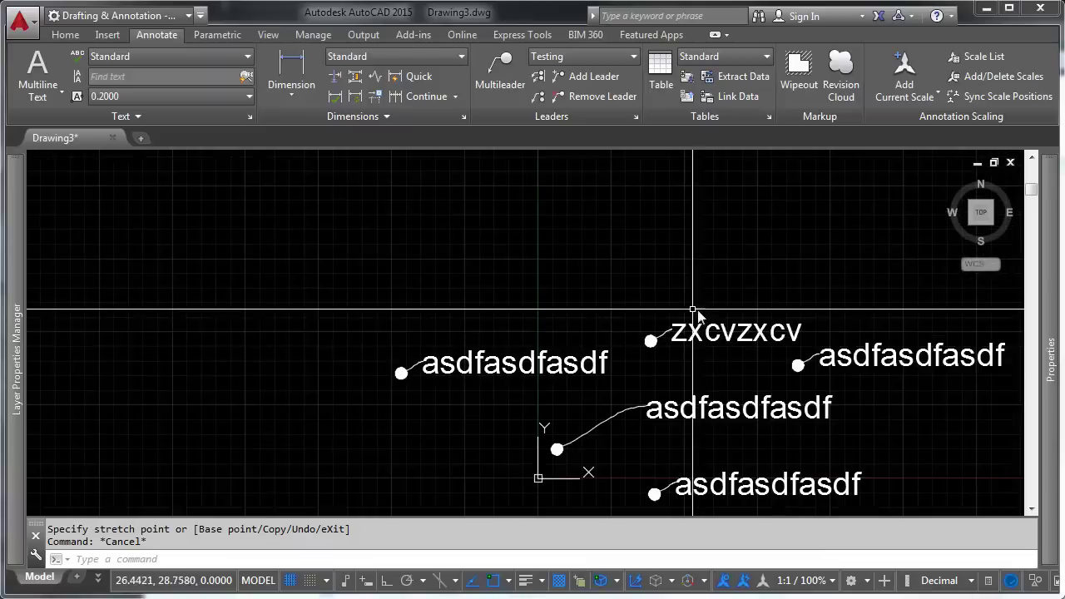
{"action": "scroll", "coordinate": [701, 337], "scroll_direction": "up", "scroll_amount": 4}
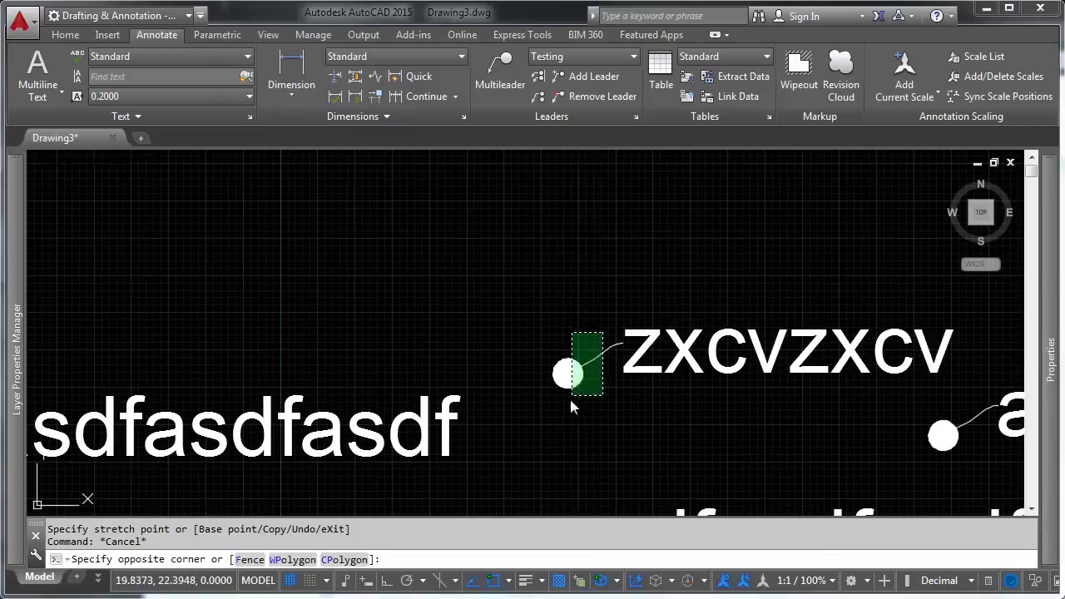
{"action": "left_click", "coordinate": [572, 393]}
- Clear the leader selection and pan to empty space above the leaders
{"action": "left_click", "coordinate": [610, 356]}
{"action": "key", "text": "Escape"}
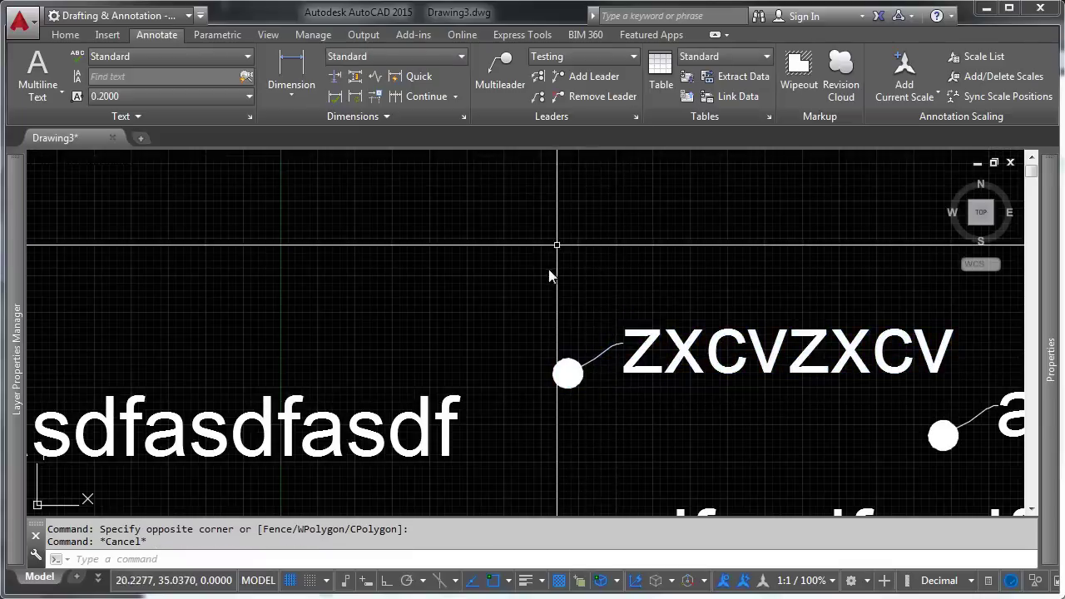
{"action": "key", "text": "Escape"}
{"action": "scroll", "coordinate": [551, 283], "scroll_direction": "down", "scroll_amount": 4}
{"action": "middle_click_drag", "start_coordinate": [551, 290], "coordinate": [599, 367]}
{"action": "scroll", "coordinate": [627, 307], "scroll_direction": "up", "scroll_amount": 3}
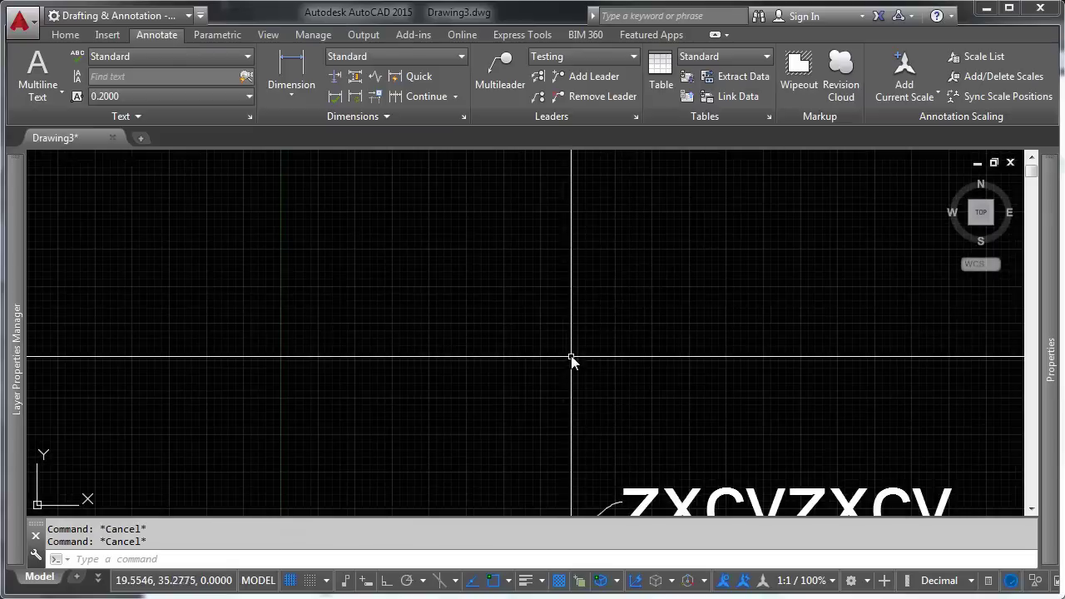
- Draw a closed three-line triangle with the LINE command
{"action": "type", "text": "l"}
{"action": "key", "text": "Return"}
{"action": "left_click", "coordinate": [612, 293]}
{"action": "left_click", "coordinate": [530, 383]}
{"action": "left_click", "coordinate": [668, 393]}
{"action": "left_click", "coordinate": [612, 293]}
{"action": "key", "text": "Return"}
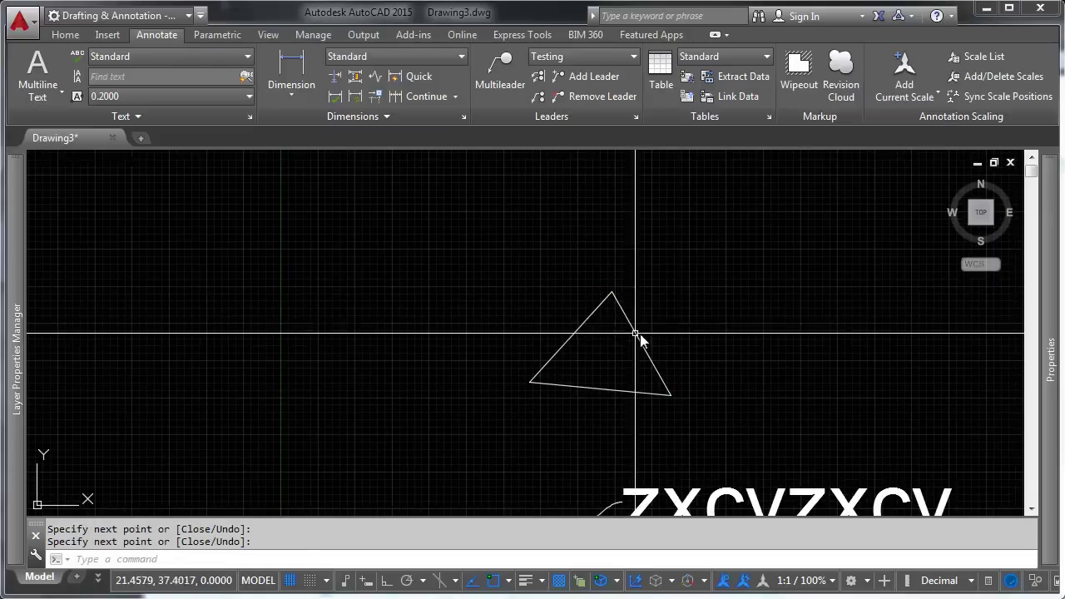
- Select the triangle's three lines and run BLOCK to define it as block 'end'
{"action": "left_click", "coordinate": [666, 295]}
{"action": "left_click", "coordinate": [516, 428]}
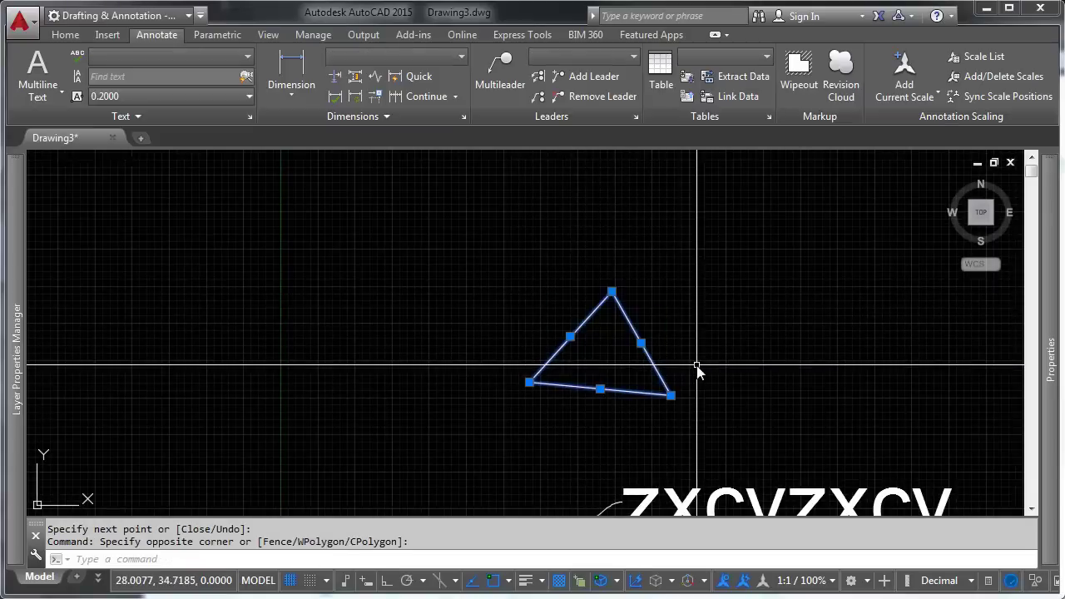
{"action": "key", "text": "Return"}
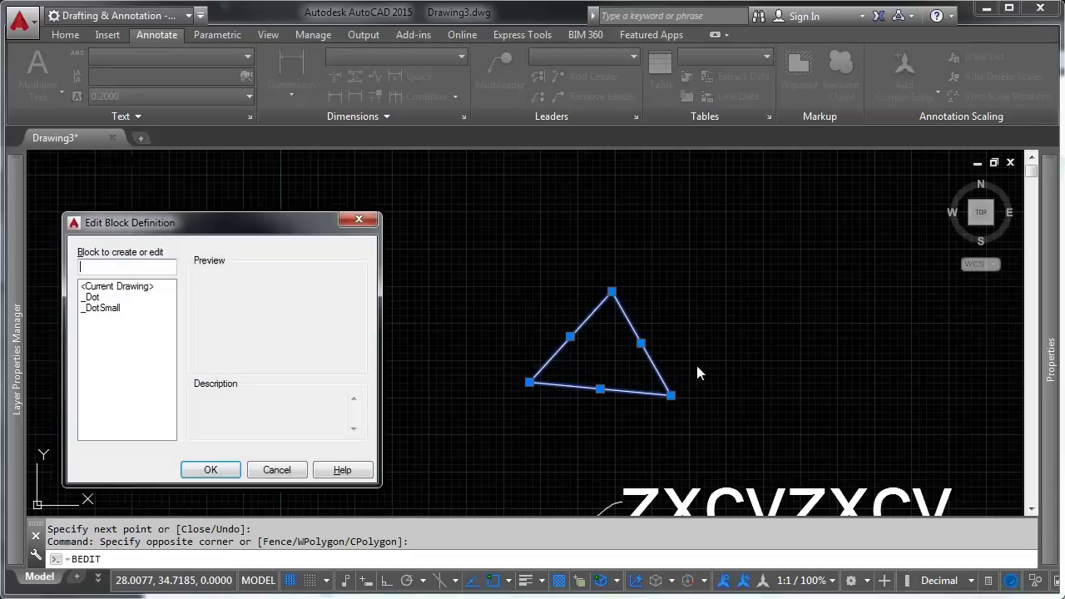
{"action": "key", "text": "Escape"}
{"action": "left_click", "coordinate": [702, 274]}
{"action": "left_click", "coordinate": [540, 416]}
{"action": "type", "text": "block"}
{"action": "key", "text": "Return"}
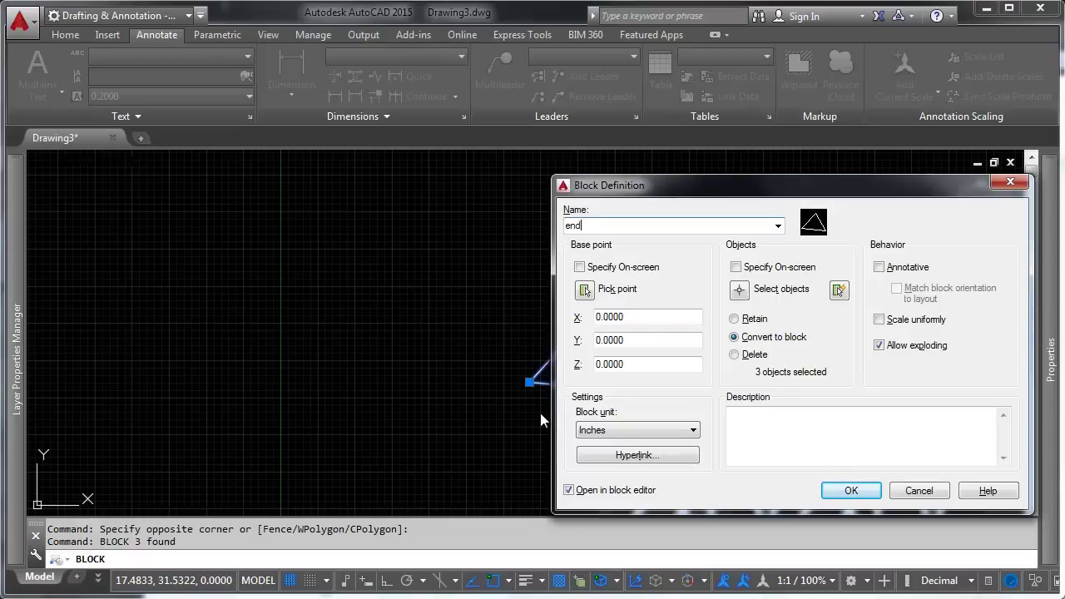
- Accept the end block and move its triangle from a picked base point to 0,0
{"action": "key", "text": "Return"}
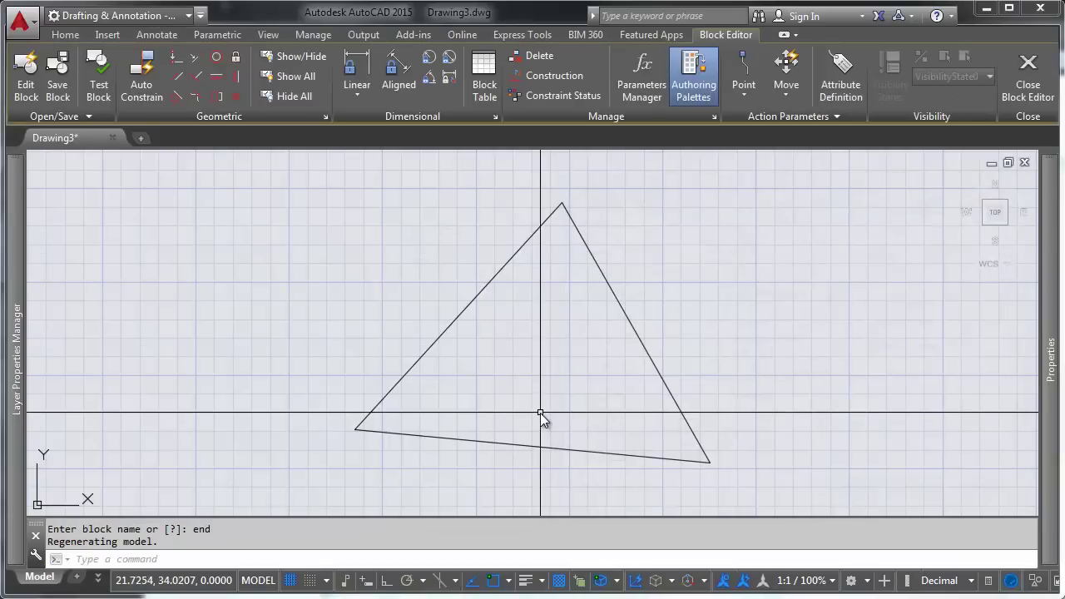
{"action": "scroll", "coordinate": [666, 333], "scroll_direction": "down", "scroll_amount": 4}
{"action": "type", "text": "g"}
{"action": "key", "text": "BackSpace"}
{"action": "type", "text": "m"}
{"action": "key", "text": "Return"}
{"action": "left_click", "coordinate": [687, 301]}
{"action": "left_click", "coordinate": [609, 385]}
{"action": "key", "text": "Return"}
{"action": "left_click", "coordinate": [638, 368]}
{"action": "type", "text": "0,0"}
{"action": "key", "text": "Return"}
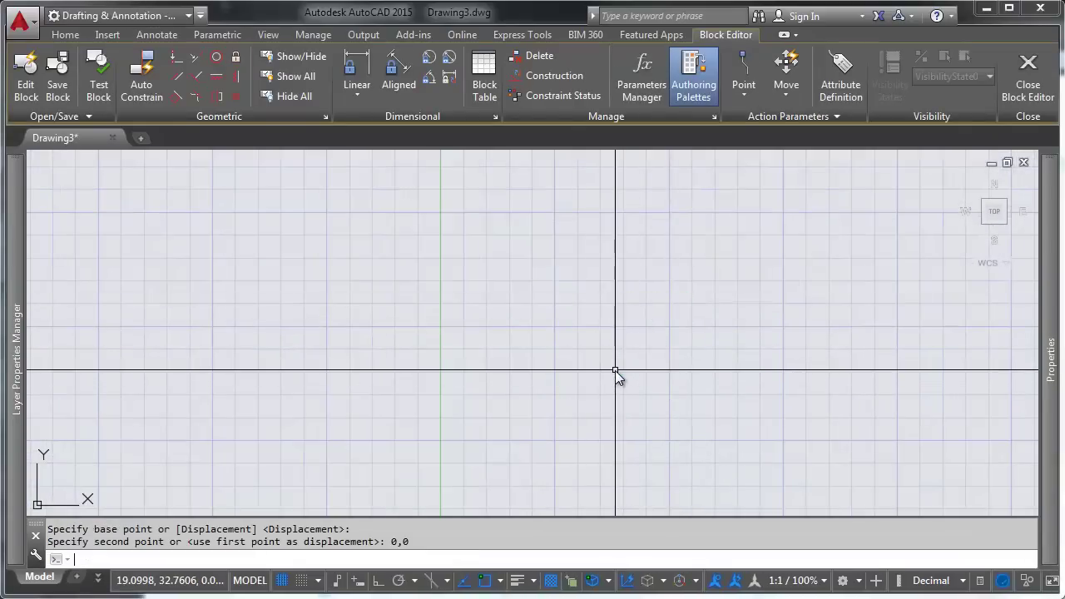
- Zoom to extents, then move the triangle again so its reference point sits at 0,0
{"action": "type", "text": "z"}
{"action": "key", "text": "Return"}
{"action": "type", "text": "e"}
{"action": "key", "text": "Return"}
{"action": "scroll", "coordinate": [613, 376], "scroll_direction": "down", "scroll_amount": 3}
{"action": "type", "text": "m"}
{"action": "key", "text": "Return"}
{"action": "left_click", "coordinate": [675, 292]}
{"action": "left_click", "coordinate": [613, 399]}
{"action": "key", "text": "Return"}
{"action": "left_click", "coordinate": [590, 377]}
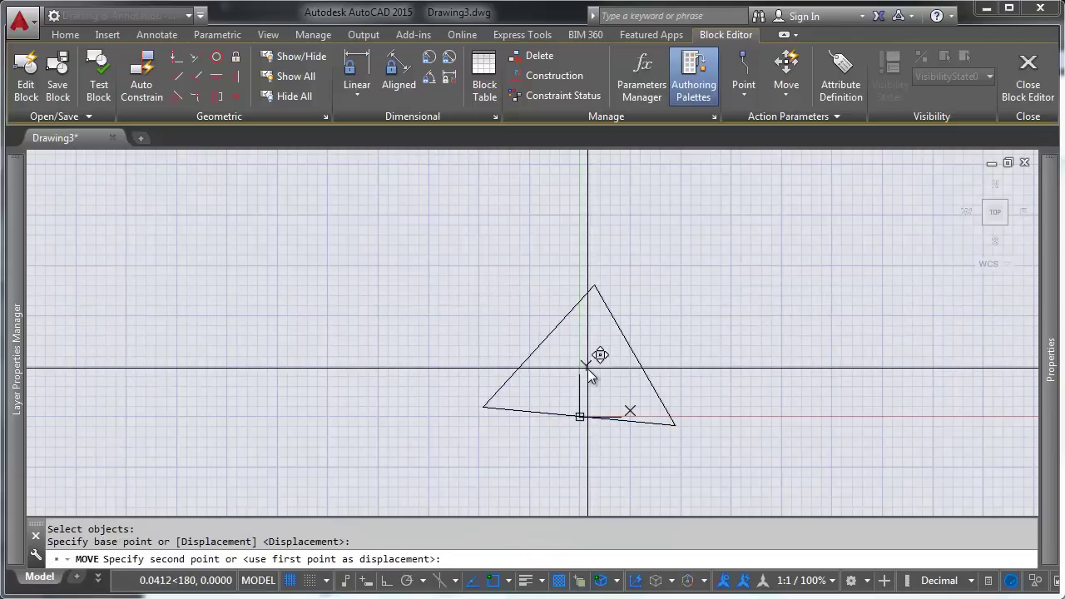
{"action": "type", "text": "0,0"}
{"action": "key", "text": "Return"}
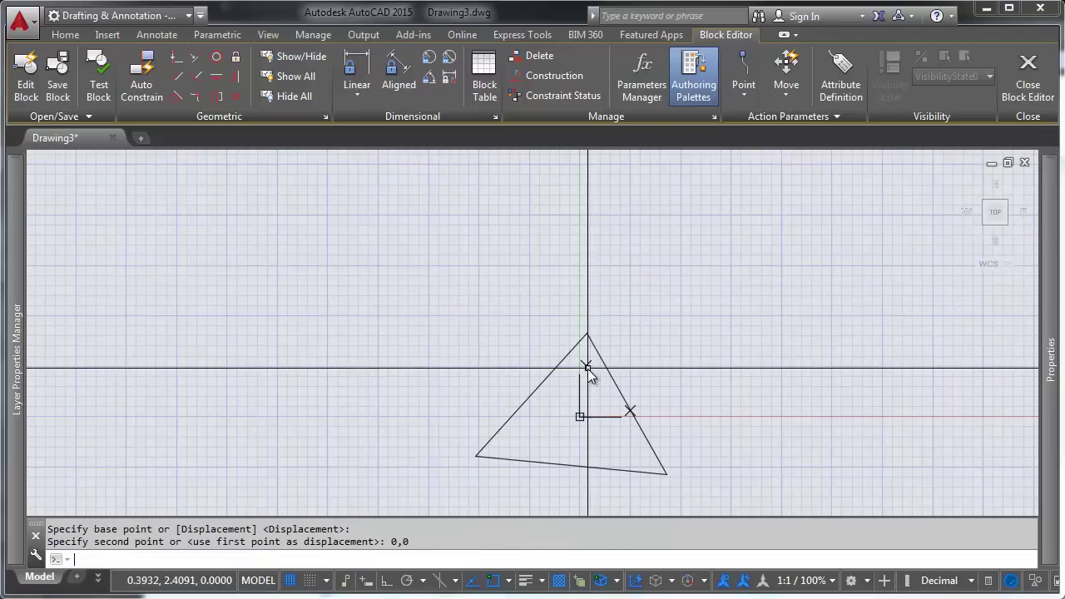
- Save and close the end block with BSAVE and BCLOSE, then pan back to the leaders
{"action": "type", "text": "bs"}
{"action": "key", "text": "Return"}
{"action": "type", "text": "bc"}
{"action": "key", "text": "Return"}
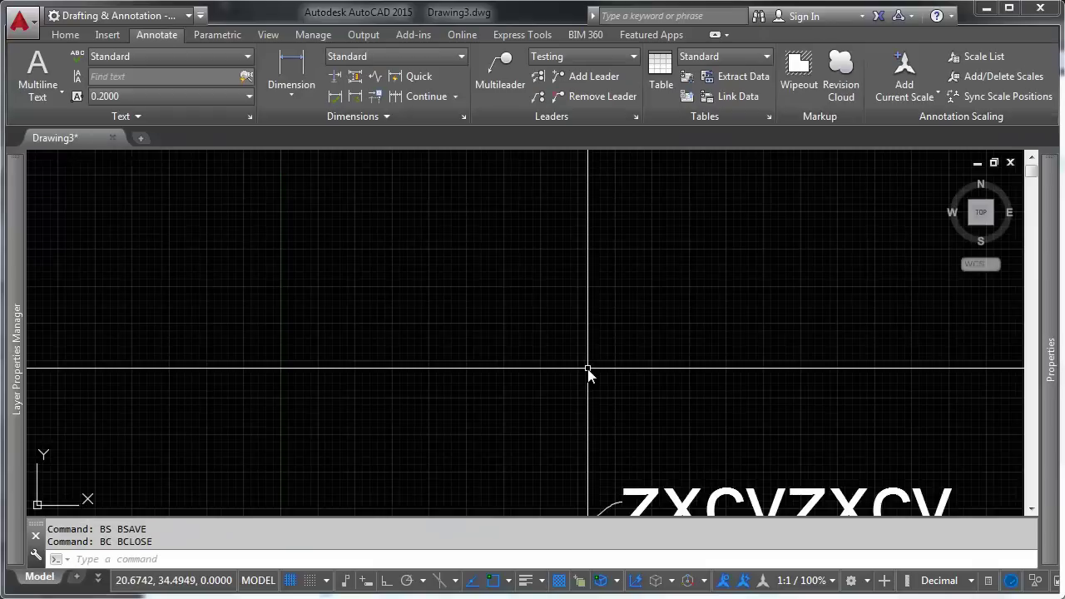
{"action": "scroll", "coordinate": [587, 374], "scroll_direction": "down", "scroll_amount": 3}
{"action": "middle_click_drag", "start_coordinate": [613, 305], "coordinate": [647, 287]}
{"action": "scroll", "coordinate": [647, 287], "scroll_direction": "up", "scroll_amount": 2}
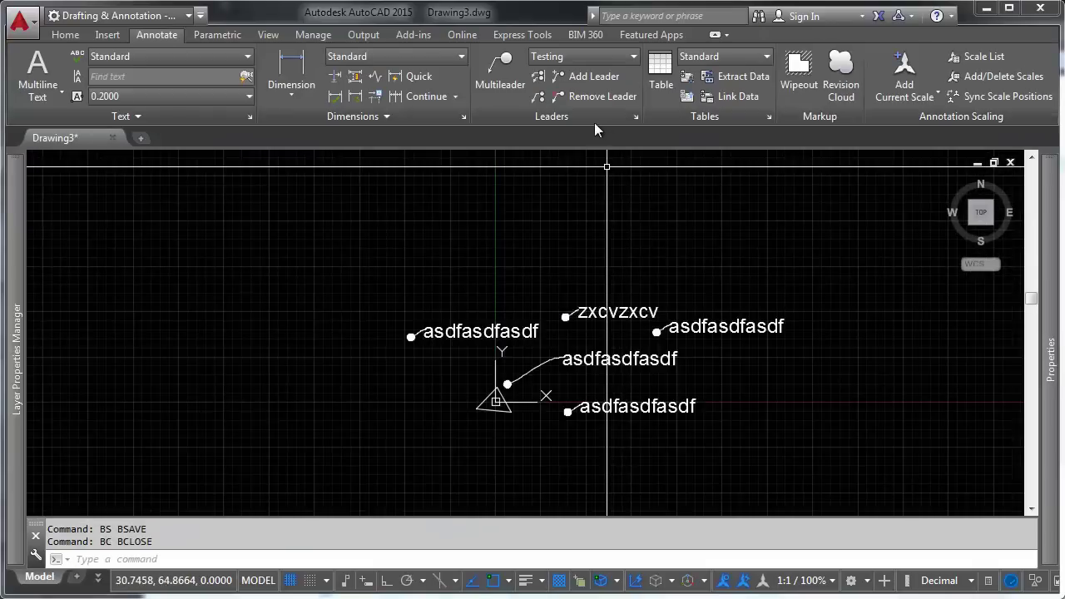
- Set the Testing style's arrowhead symbol to User Arrow using the end block
{"action": "left_click", "coordinate": [635, 117]}
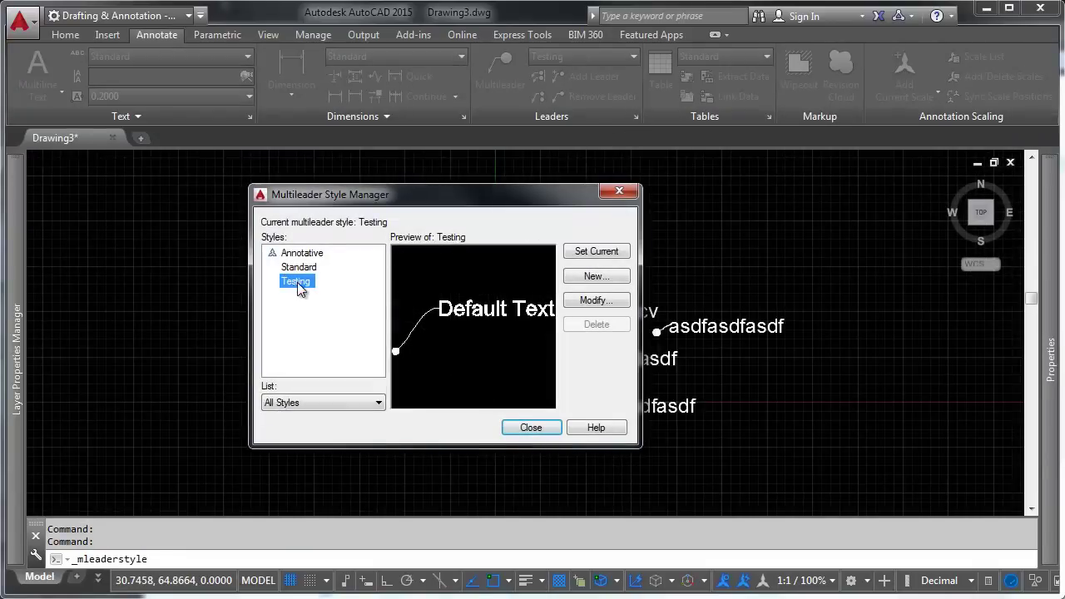
{"action": "left_click", "coordinate": [589, 301]}
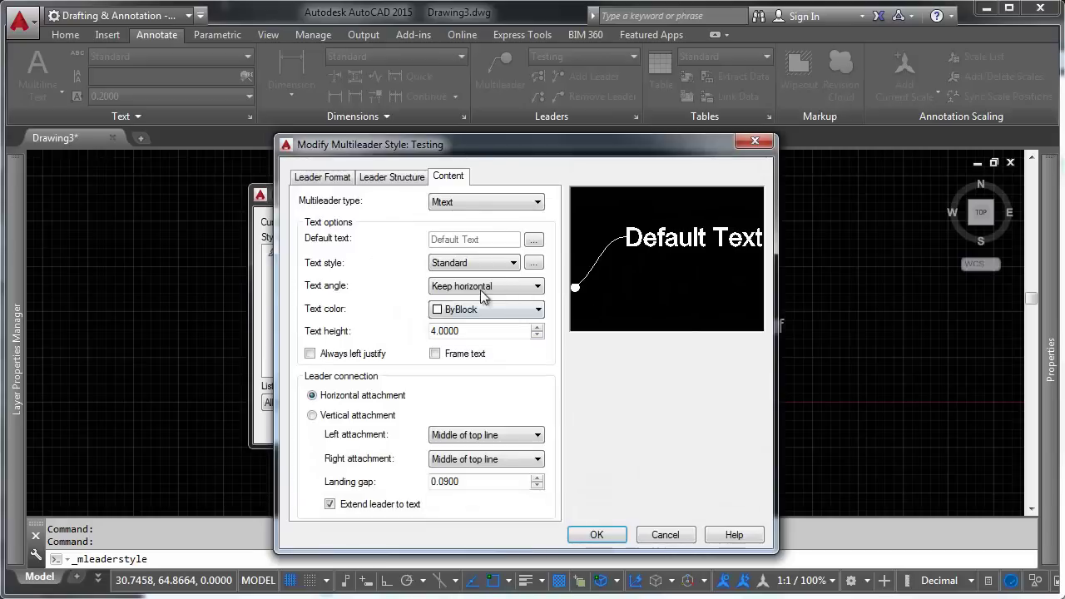
{"action": "left_click", "coordinate": [320, 178]}
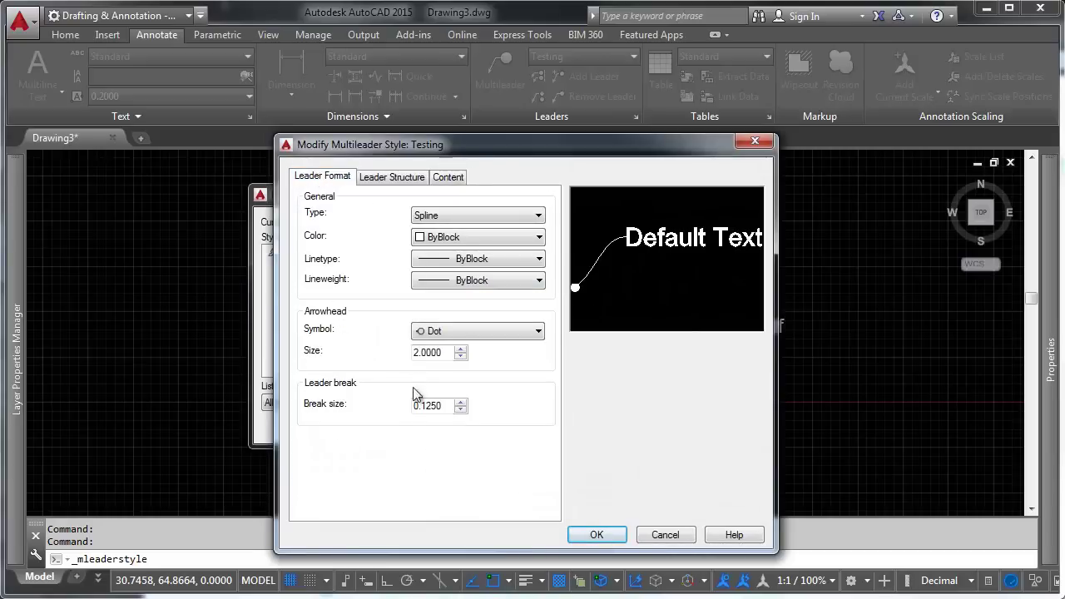
{"action": "left_click", "coordinate": [472, 331]}
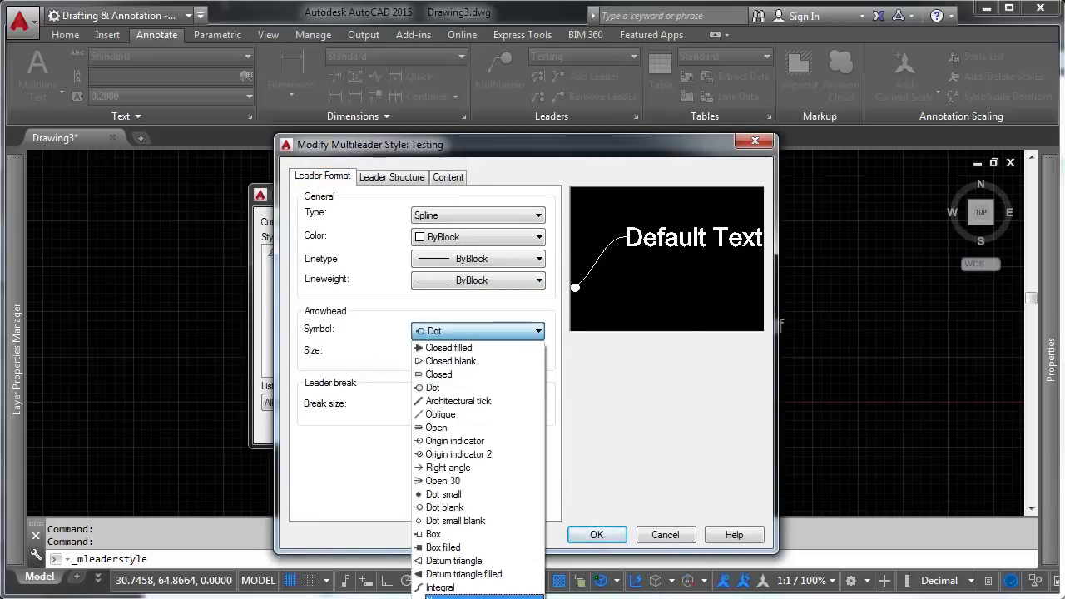
{"action": "left_click", "coordinate": [441, 596]}
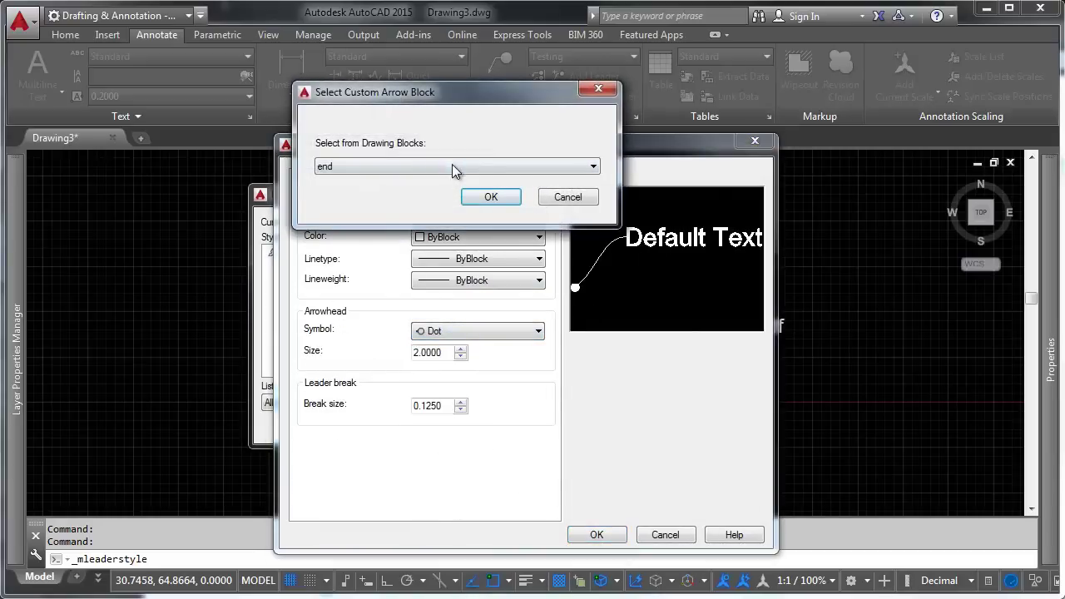
{"action": "left_click", "coordinate": [492, 198]}
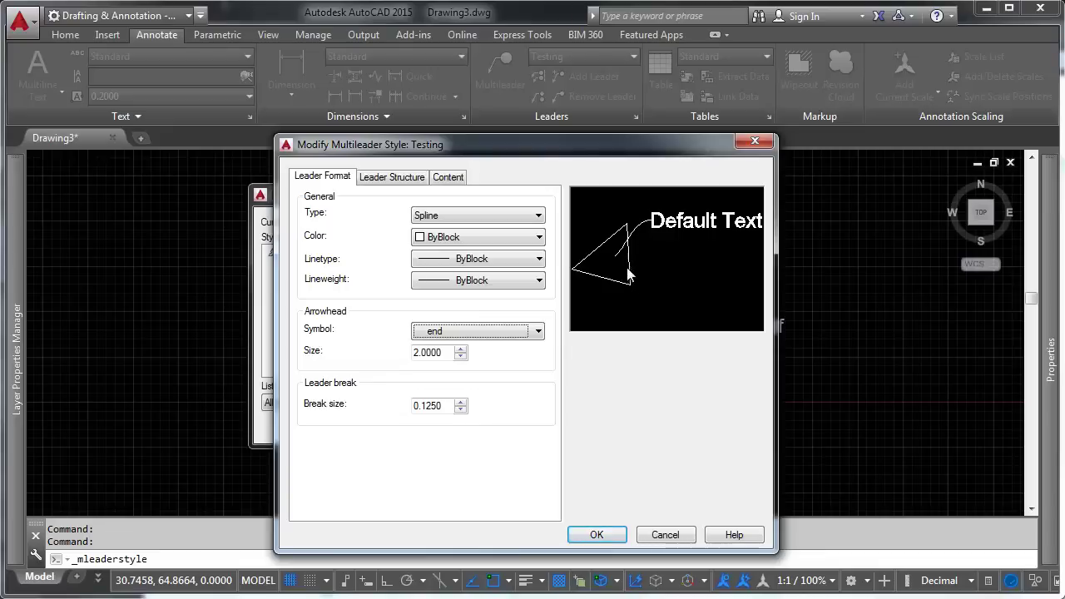
{"action": "left_click", "coordinate": [596, 536]}
{"action": "left_click", "coordinate": [531, 427]}
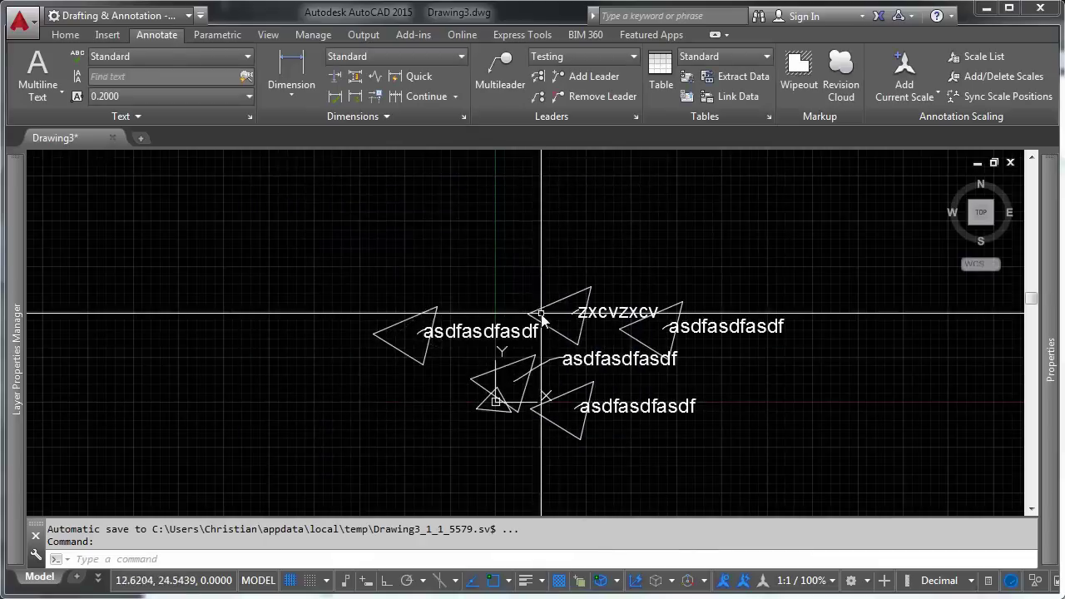
- Move the left asdfasdfasdf leader further left and stretch its text up and right
{"action": "left_click_drag", "start_coordinate": [478, 333], "coordinate": [325, 329]}
{"action": "left_click", "coordinate": [325, 329]}
{"action": "left_click", "coordinate": [326, 373]}
{"action": "left_click", "coordinate": [301, 343]}
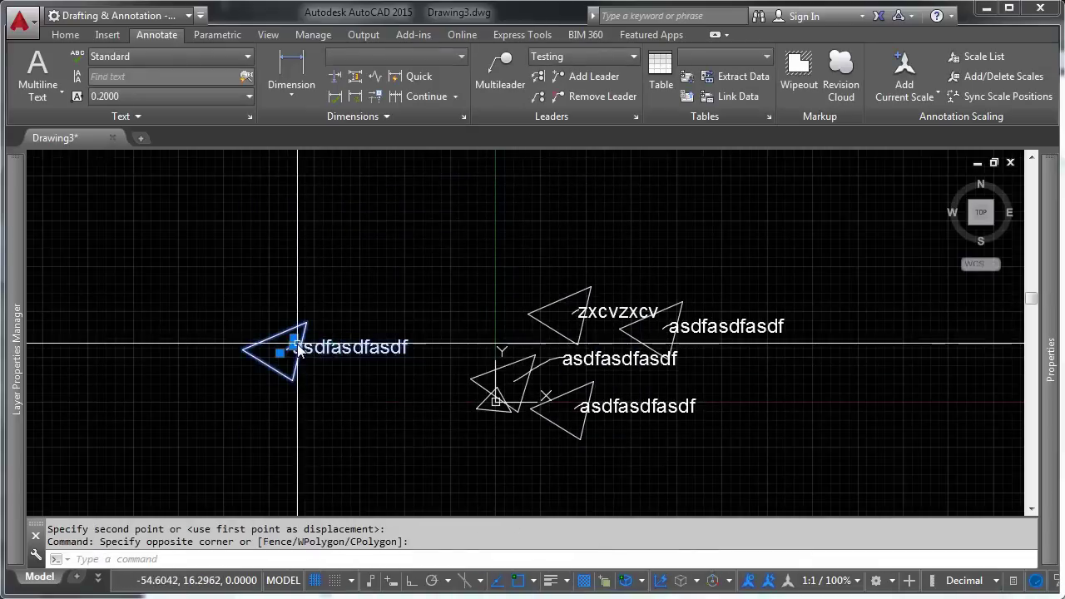
{"action": "left_click", "coordinate": [293, 341]}
{"action": "left_click", "coordinate": [381, 291]}
{"action": "key", "text": "Escape"}
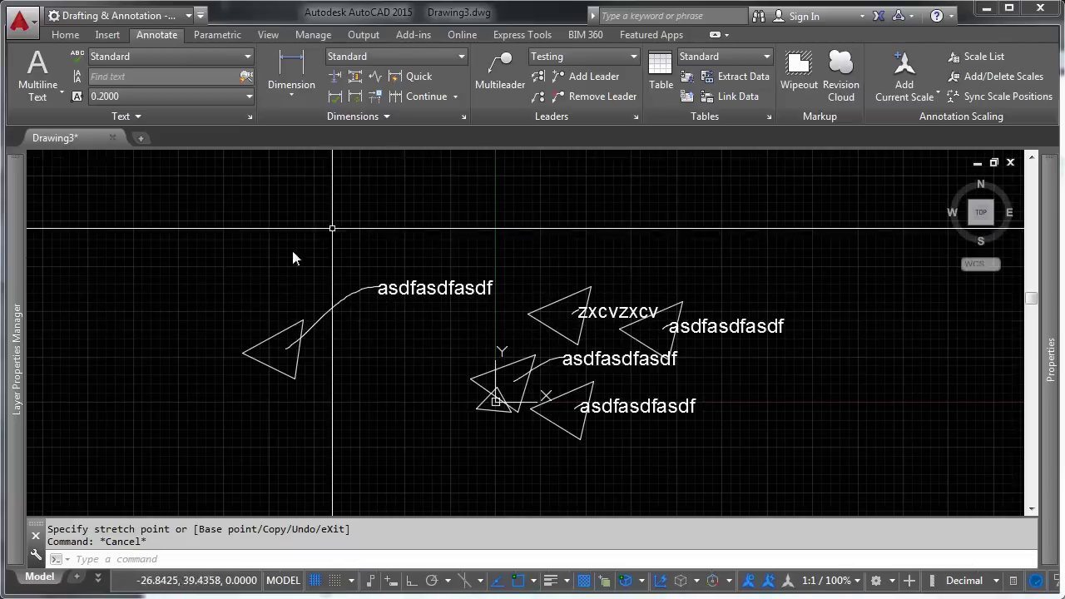
{"action": "middle_click_drag", "start_coordinate": [694, 213], "coordinate": [601, 314]}
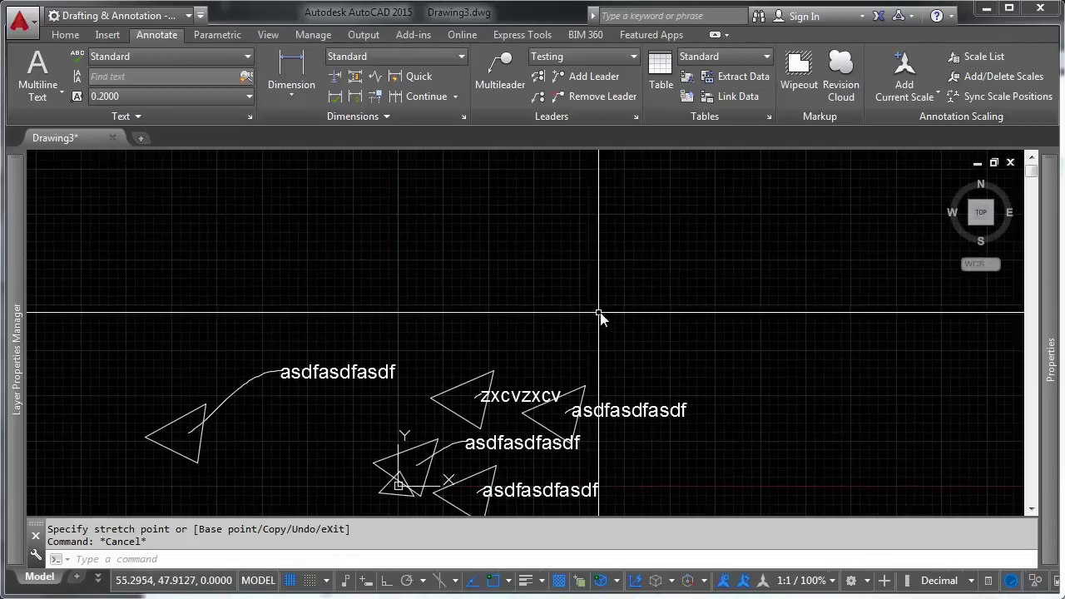
- Draw a closed four-sided shape with the LINE command
{"action": "type", "text": "l"}
{"action": "key", "text": "Return"}
{"action": "left_click", "coordinate": [621, 250]}
{"action": "left_click", "coordinate": [567, 293]}
{"action": "left_click", "coordinate": [650, 335]}
{"action": "left_click", "coordinate": [730, 302]}
{"action": "left_click", "coordinate": [621, 251]}
{"action": "key", "text": "Return"}
- Turn the four-sided shape into a block named quad and open it for editing
{"action": "left_click", "coordinate": [709, 223]}
{"action": "left_click", "coordinate": [567, 347]}
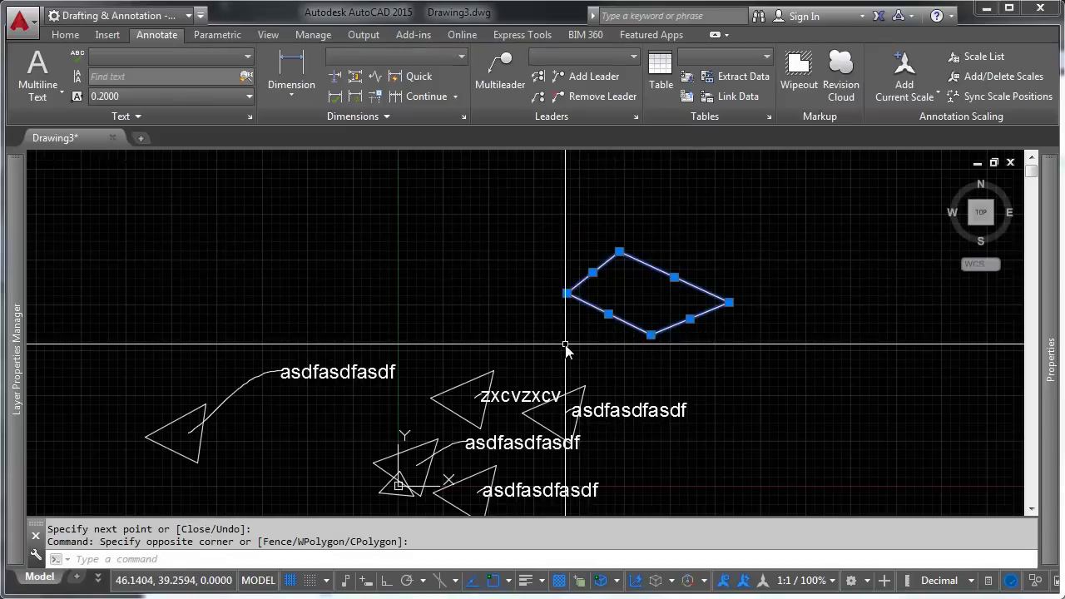
{"action": "type", "text": "bl"}
{"action": "key", "text": "Return"}
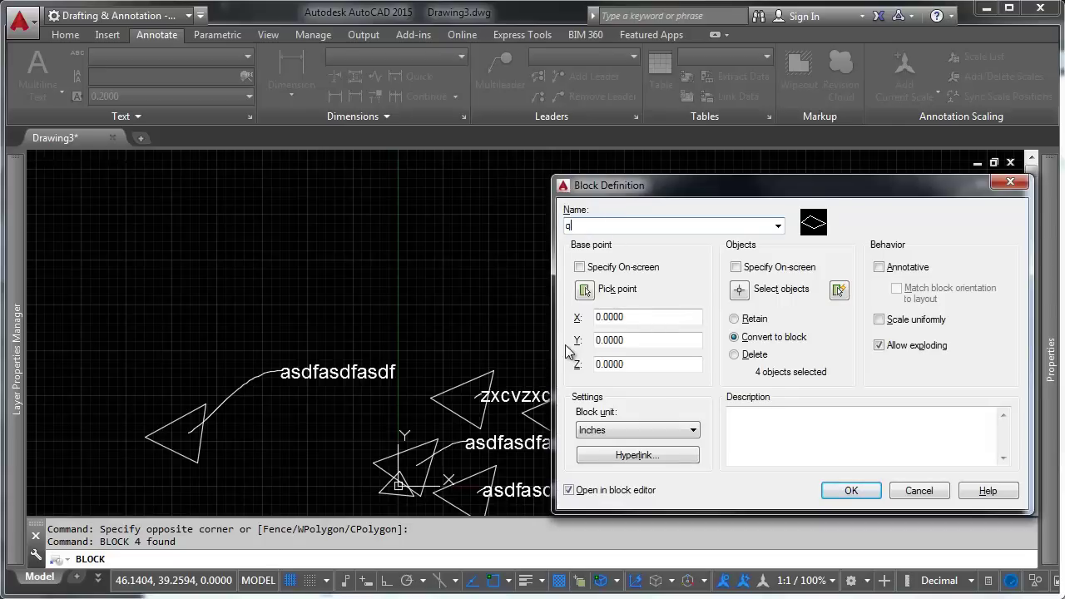
{"action": "key", "text": "Return"}
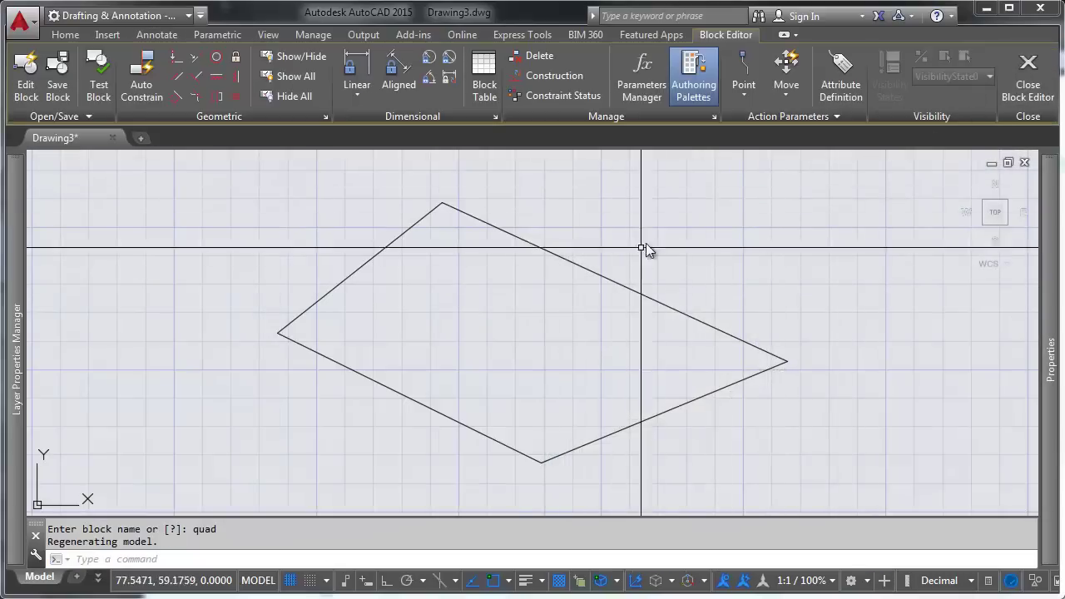
- Move the quad geometry from a point on its edge to 0,0
{"action": "left_click", "coordinate": [668, 209]}
{"action": "left_click", "coordinate": [361, 429]}
{"action": "type", "text": "m"}
{"action": "key", "text": "Return"}
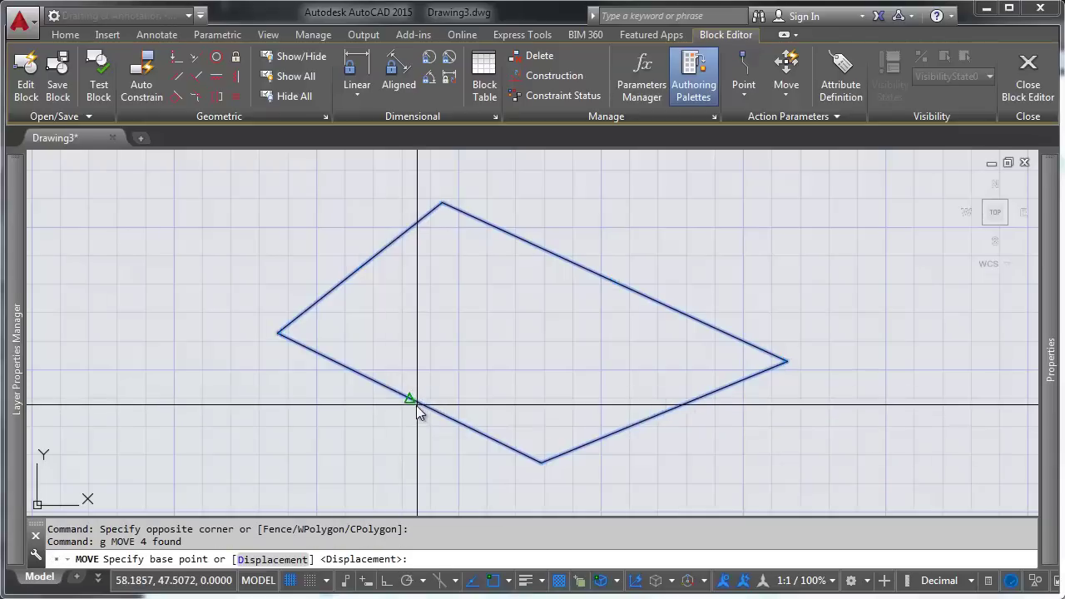
{"action": "left_click", "coordinate": [415, 403]}
{"action": "type", "text": "0,0"}
{"action": "key", "text": "Return"}
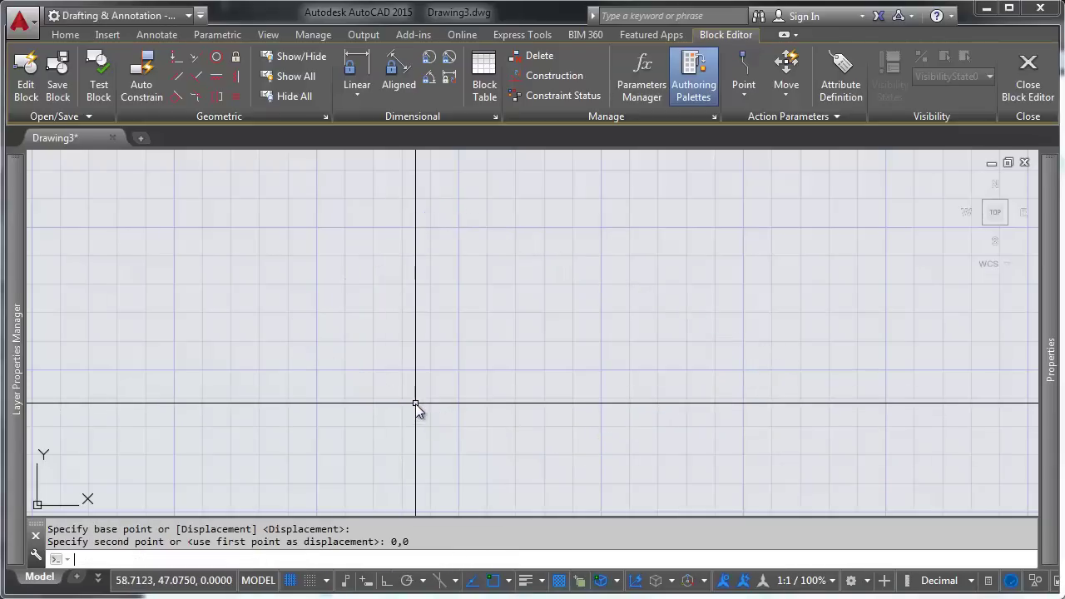
- Zoom to extents, then close the Block Editor saving changes to quad
{"action": "type", "text": "z"}
{"action": "key", "text": "Return"}
{"action": "type", "text": "e"}
{"action": "key", "text": "Return"}
{"action": "scroll", "coordinate": [485, 354], "scroll_direction": "down", "scroll_amount": 4}
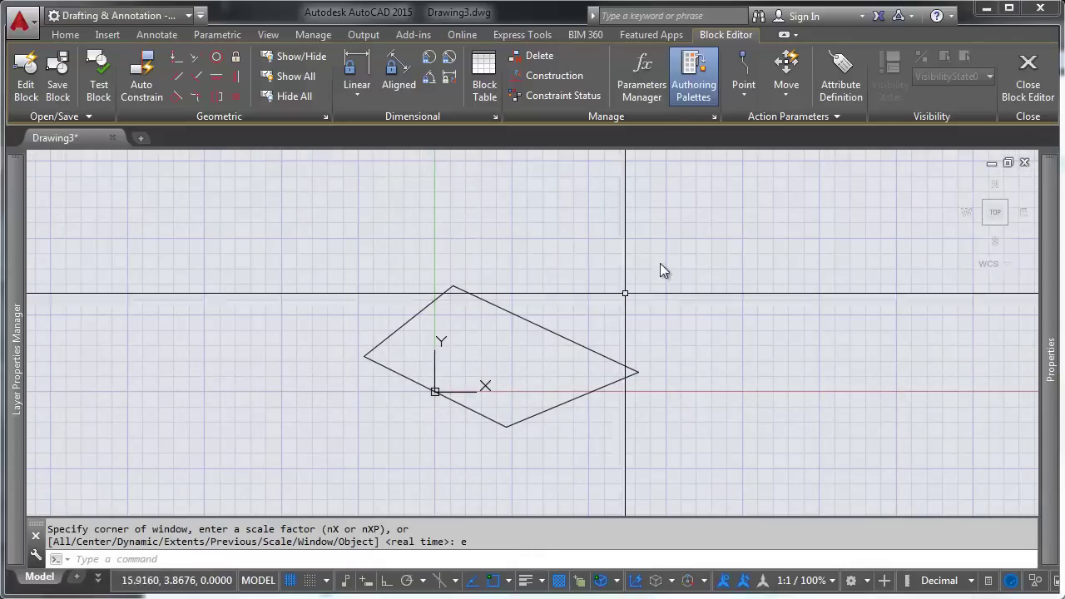
{"action": "left_click", "coordinate": [1028, 77]}
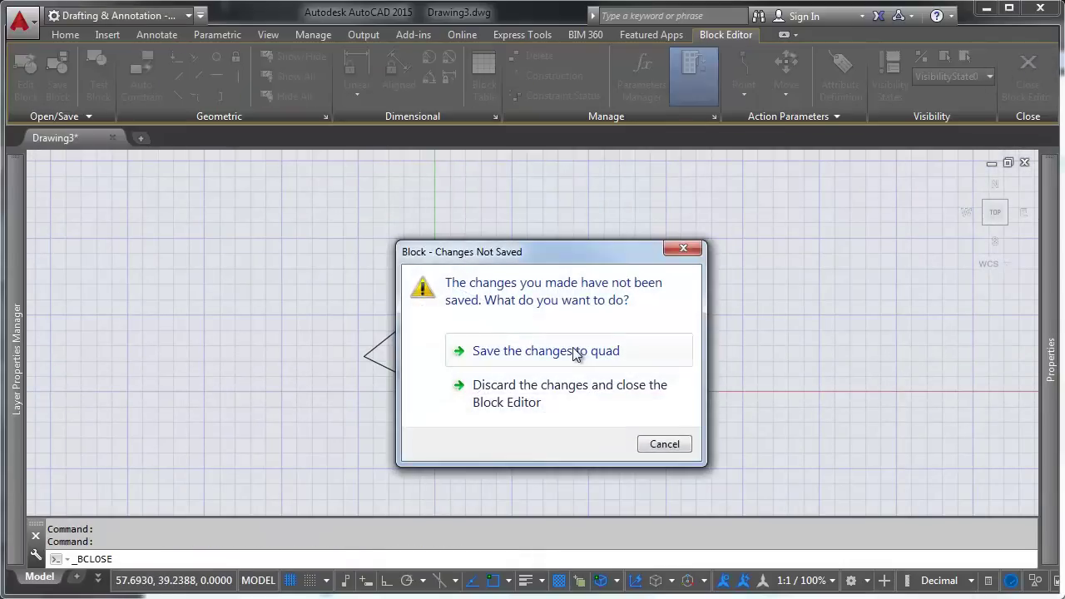
{"action": "left_click", "coordinate": [572, 351]}
{"action": "middle_click_drag", "start_coordinate": [357, 383], "coordinate": [475, 350]}
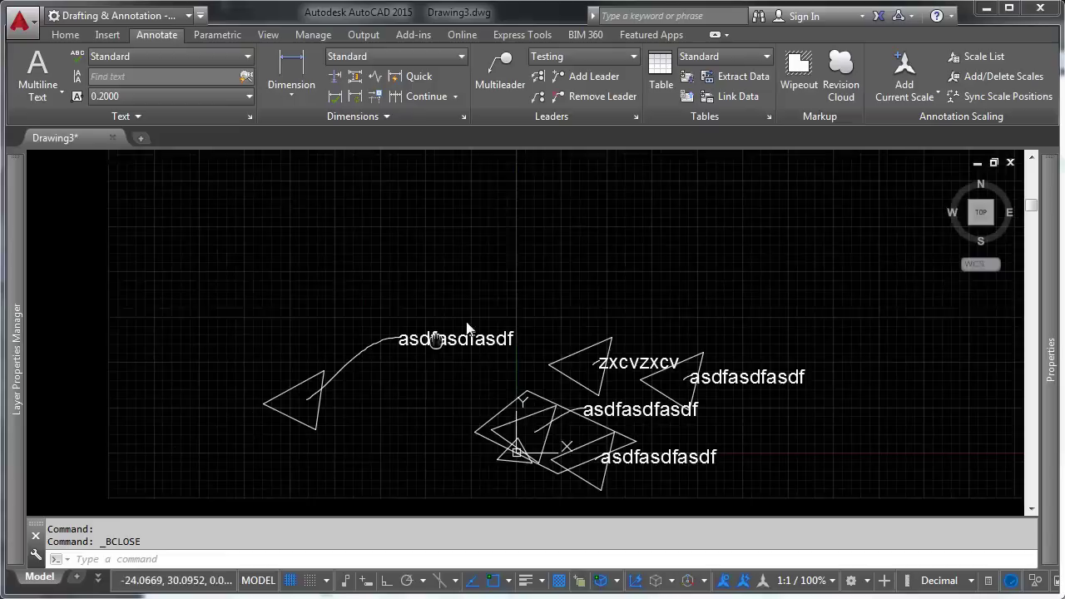
- Set the Testing style's multileader type to Block with source User Block 'quad'
{"action": "left_click", "coordinate": [634, 115]}
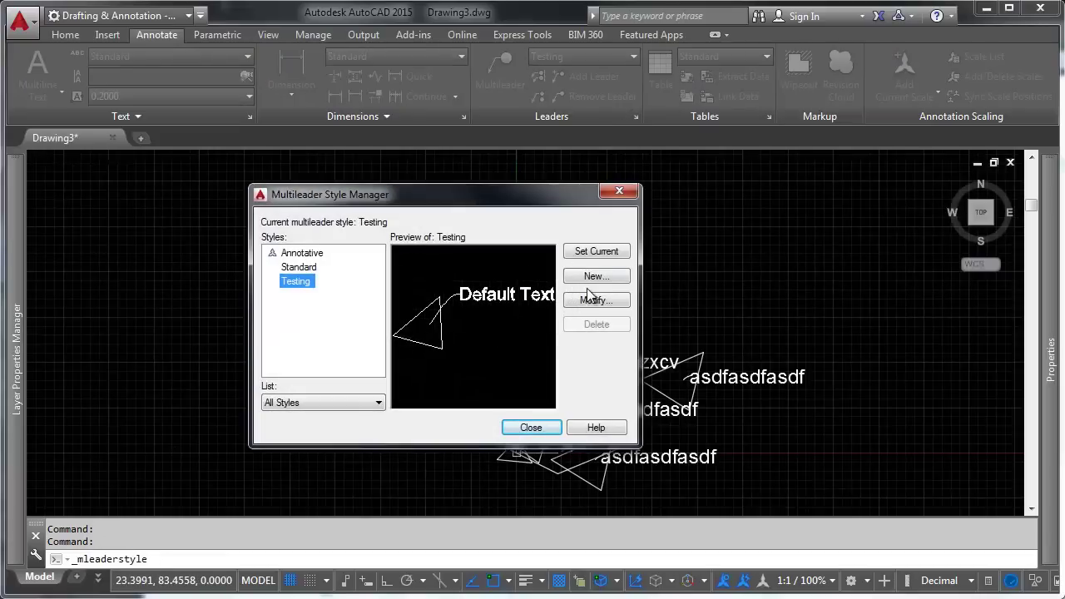
{"action": "left_click", "coordinate": [613, 303]}
{"action": "left_click", "coordinate": [449, 178]}
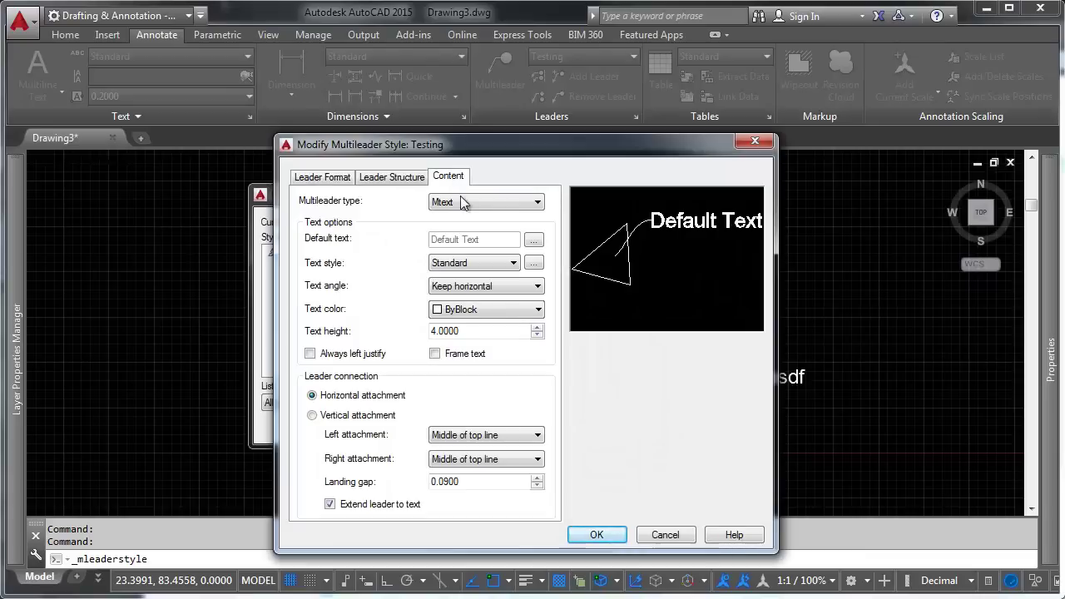
{"action": "left_click", "coordinate": [464, 228]}
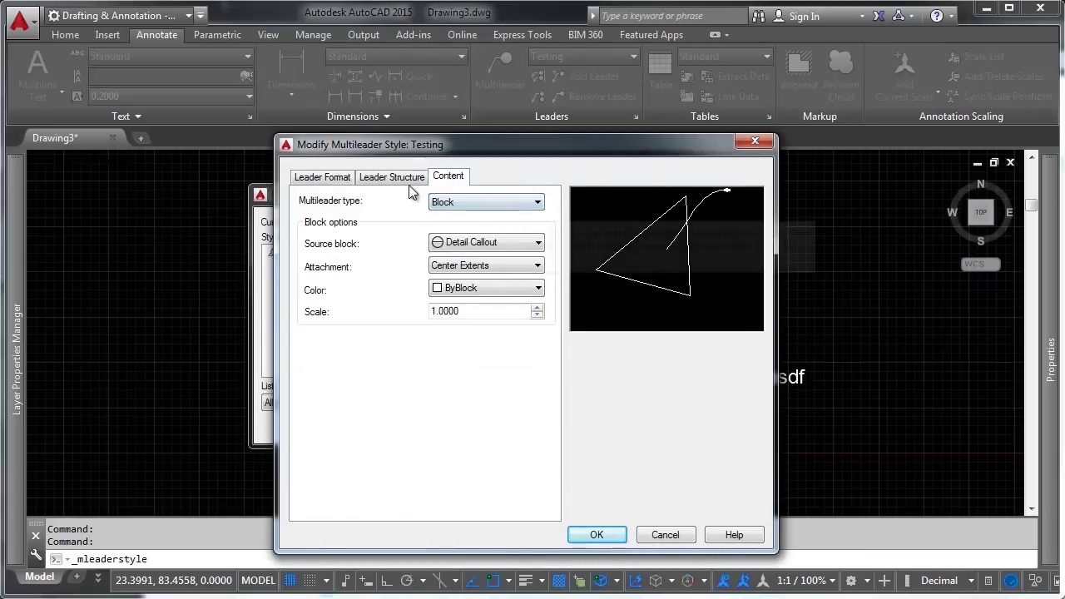
{"action": "left_click", "coordinate": [488, 246]}
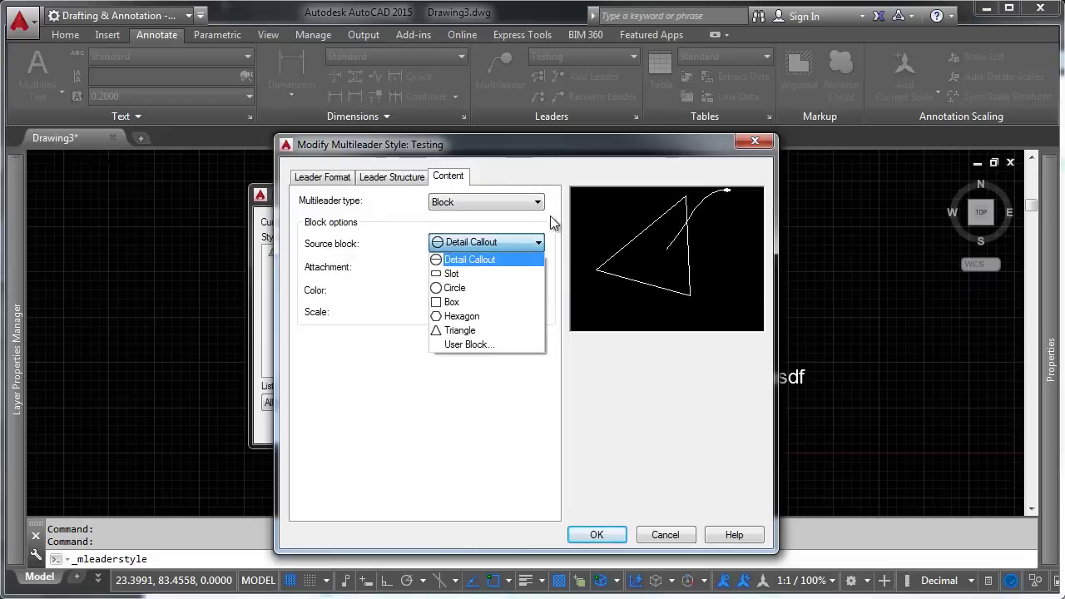
{"action": "left_click", "coordinate": [492, 345]}
{"action": "left_click", "coordinate": [463, 167]}
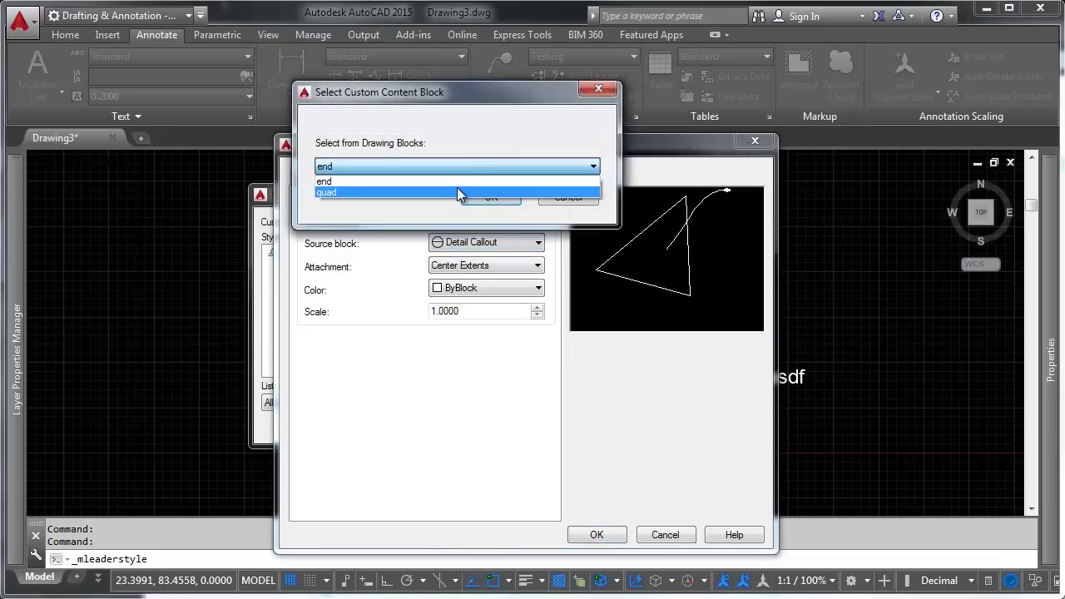
{"action": "left_click", "coordinate": [457, 191]}
{"action": "left_click", "coordinate": [478, 198]}
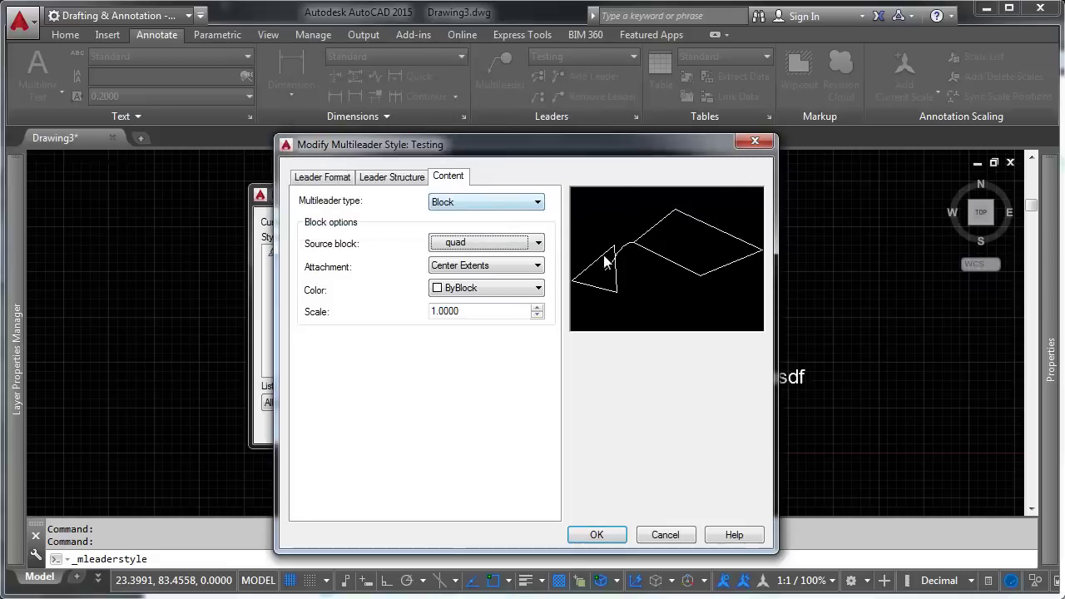
{"action": "left_click", "coordinate": [599, 538]}
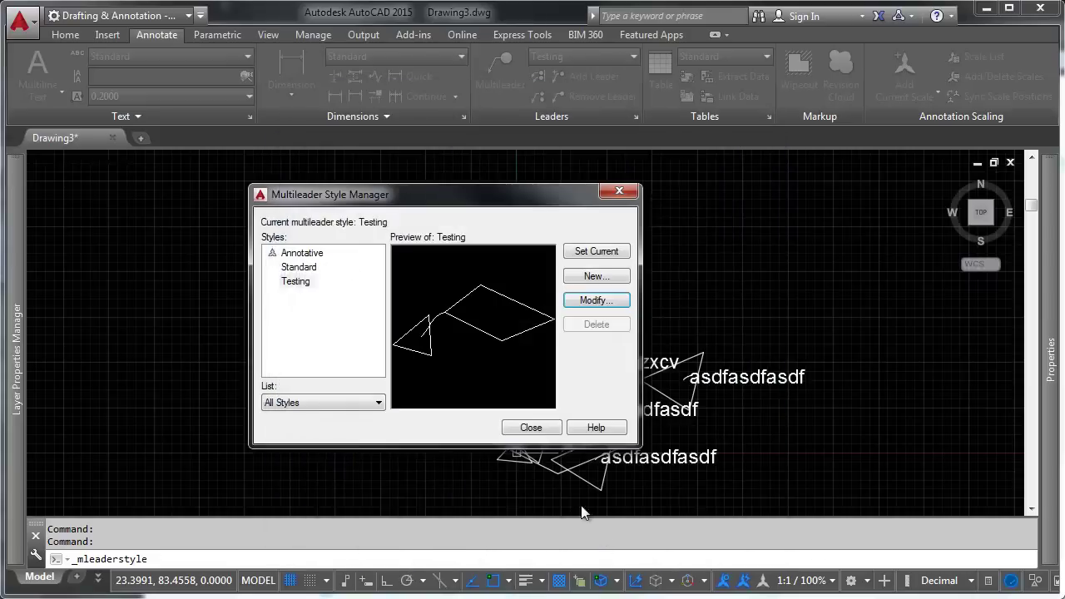
{"action": "left_click", "coordinate": [541, 428]}
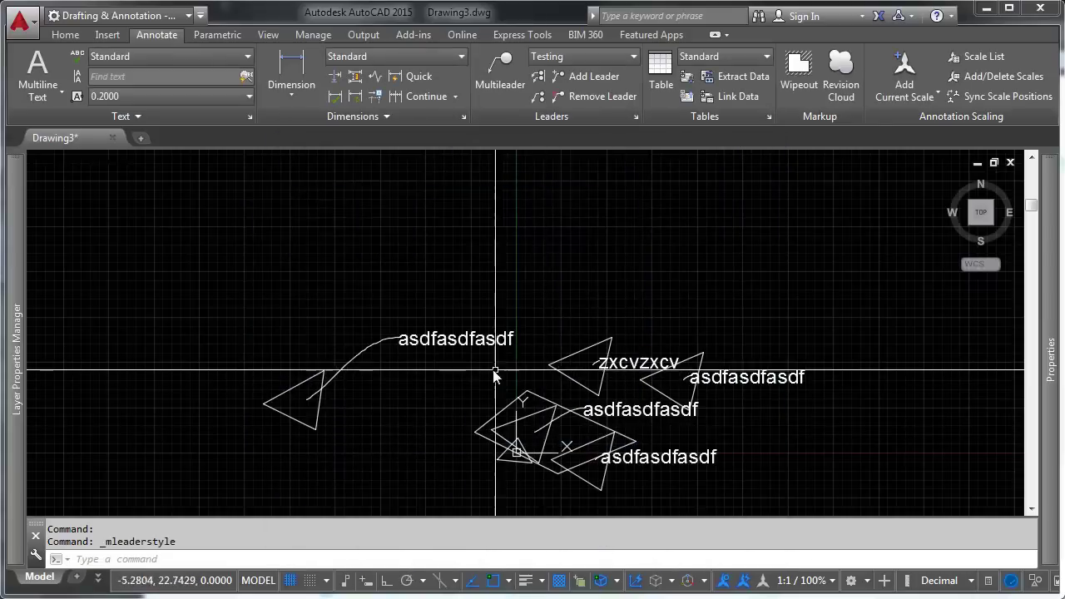
- Drag the loose quad shape down and left, then erase it
{"action": "left_click", "coordinate": [467, 341]}
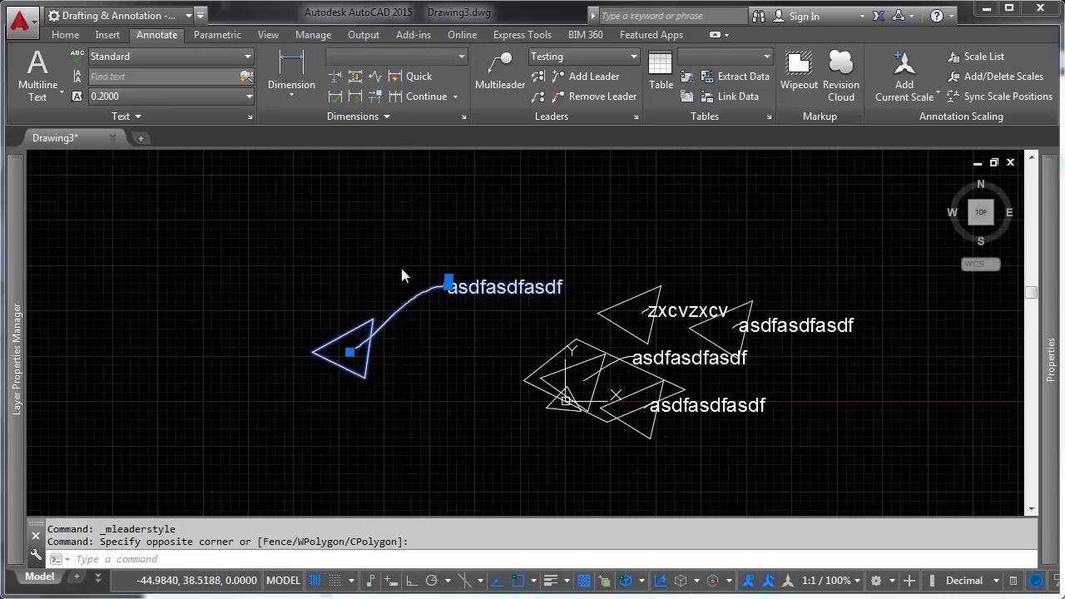
{"action": "key", "text": "Escape"}
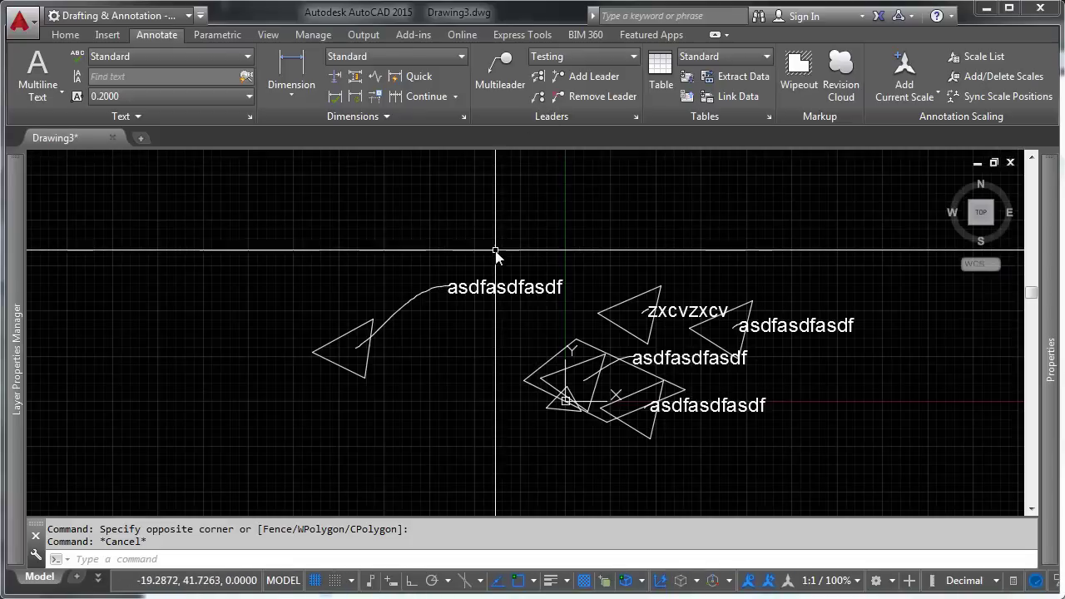
{"action": "left_click", "coordinate": [574, 359]}
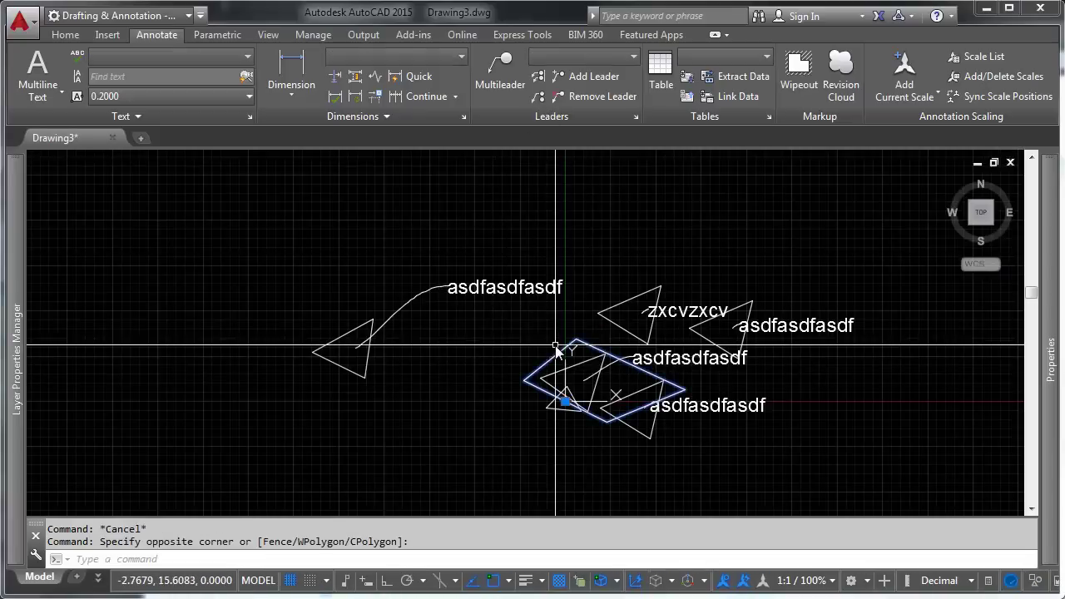
{"action": "left_click", "coordinate": [648, 395]}
{"action": "left_click_drag", "start_coordinate": [647, 395], "coordinate": [504, 440]}
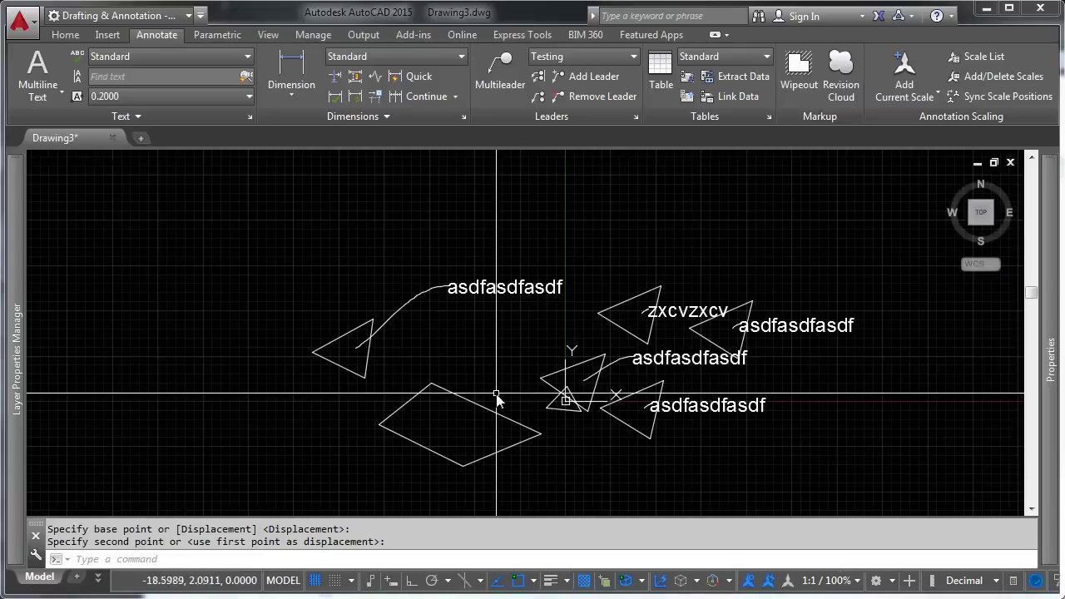
{"action": "type", "text": "e"}
{"action": "key", "text": "Return"}
{"action": "left_click", "coordinate": [511, 374]}
{"action": "left_click", "coordinate": [444, 440]}
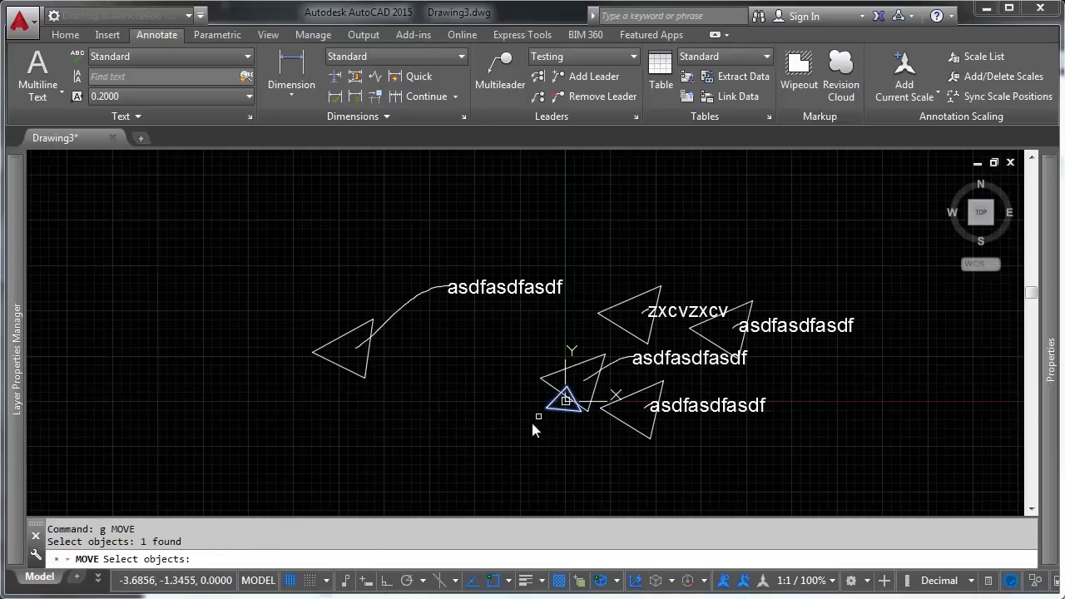
{"action": "left_click", "coordinate": [467, 454]}
{"action": "key", "text": "Return"}
- Erase the small triangle near the origin
{"action": "key", "text": "Return"}
{"action": "left_click", "coordinate": [380, 449]}
{"action": "type", "text": "a"}
{"action": "key", "text": "Return"}
{"action": "left_click", "coordinate": [424, 444]}
{"action": "left_click", "coordinate": [335, 494]}
{"action": "key", "text": "Return"}
- Place a new multileader with its arrowhead at upper left and quad content above
{"action": "left_click", "coordinate": [505, 79]}
{"action": "left_click", "coordinate": [316, 281]}
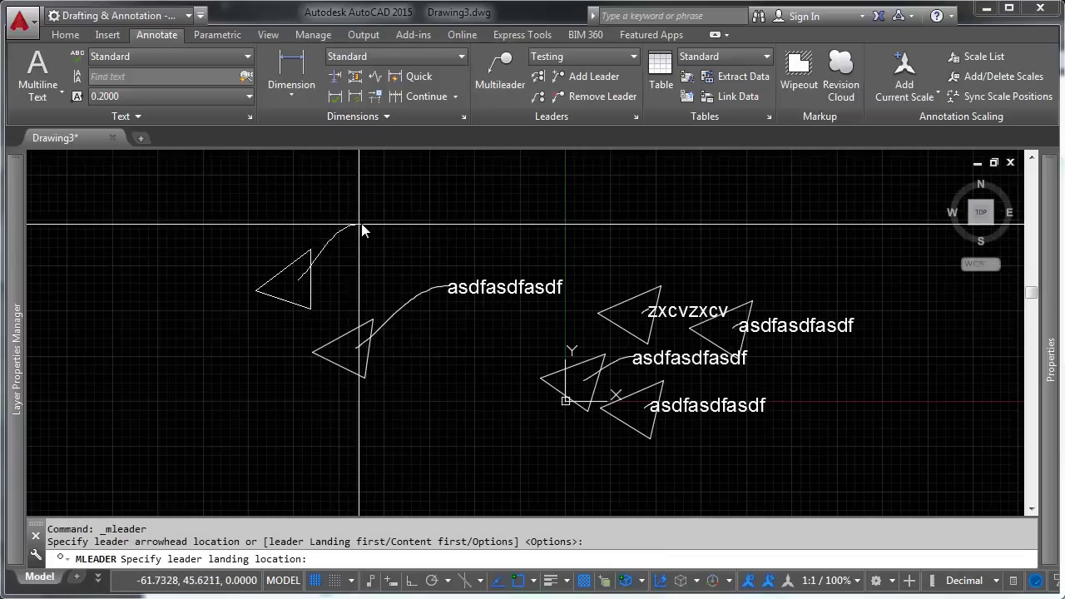
{"action": "left_click", "coordinate": [398, 214]}
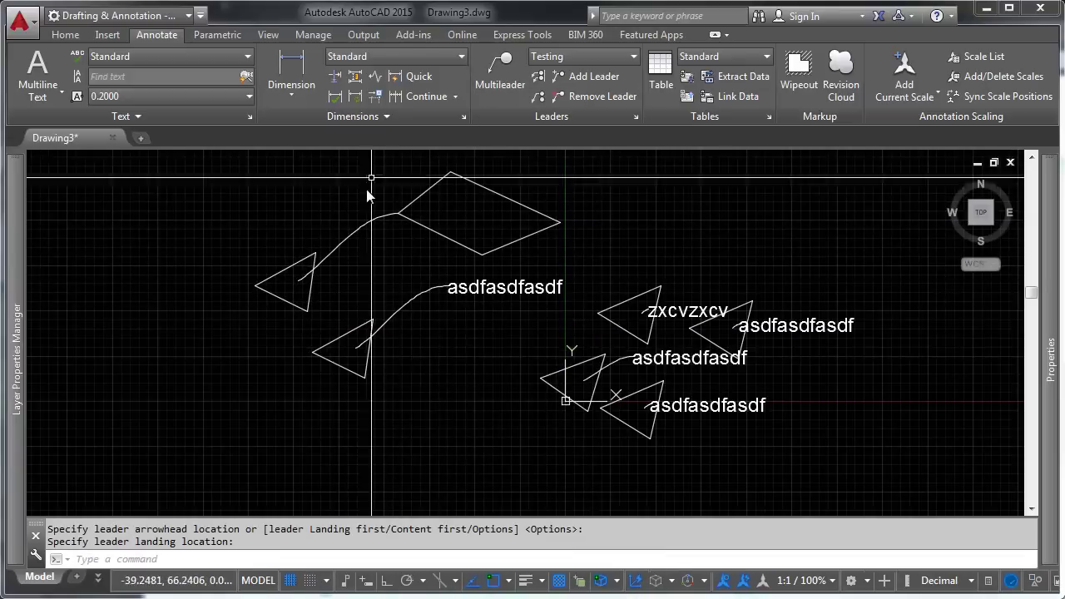
{"action": "key", "text": "Escape"}
- Open the asdfasdfasdf leader text for editing, close it, and zoom out to all leaders
{"action": "left_click", "coordinate": [492, 290]}
{"action": "double_click", "coordinate": [489, 288]}
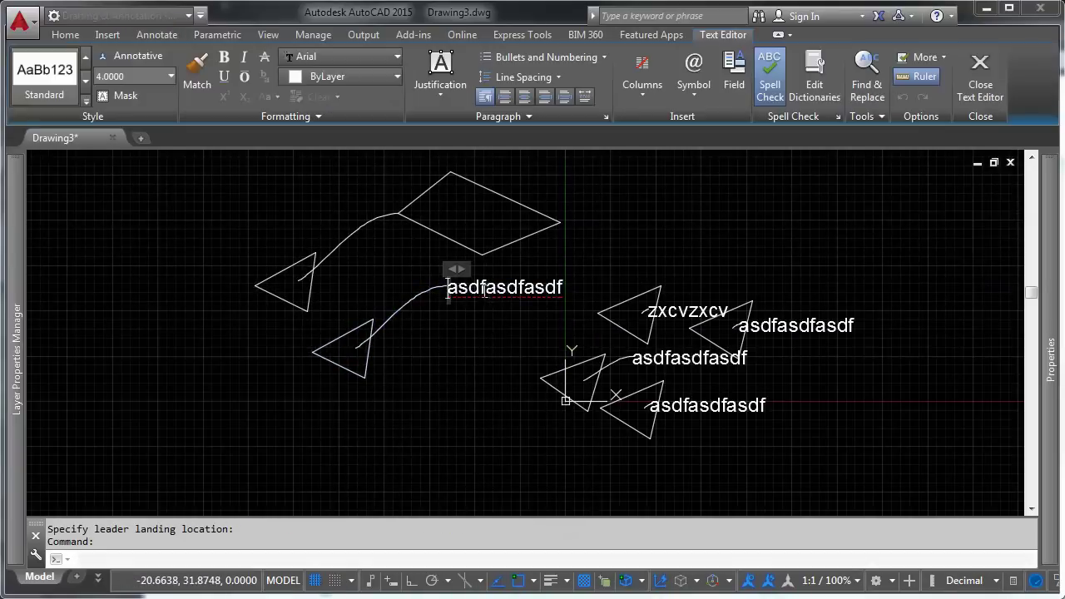
{"action": "left_click", "coordinate": [442, 371]}
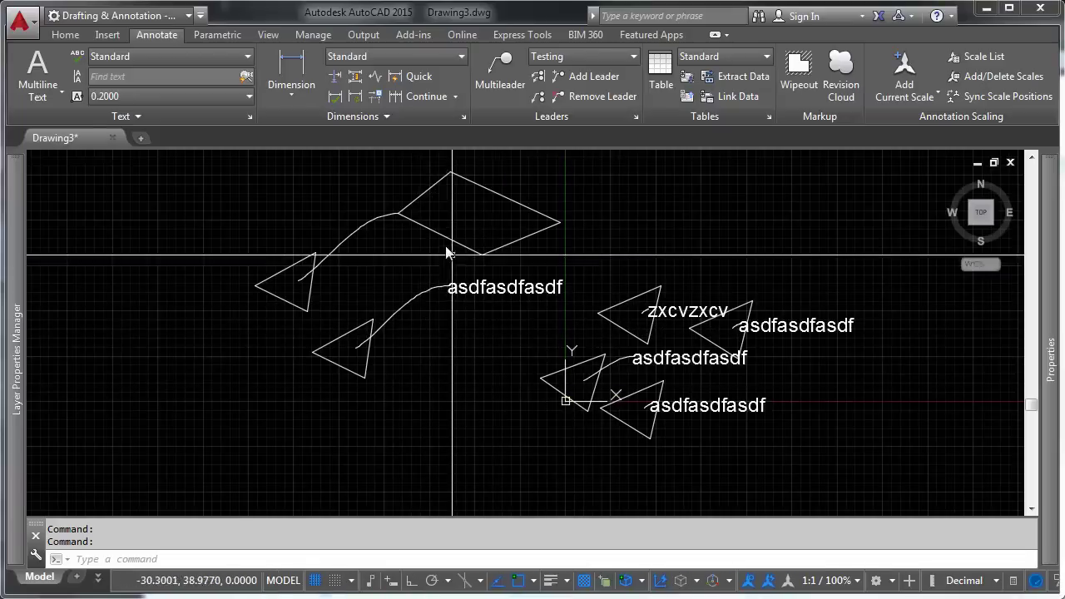
{"action": "scroll", "coordinate": [444, 246], "scroll_direction": "down", "scroll_amount": 2}
{"action": "mouse_move", "coordinate": [444, 246]}
{"action": "middle_mouse_down"}
{"action": "mouse_move", "coordinate": [503, 297]}
{"action": "mouse_move", "coordinate": [597, 317]}
{"action": "middle_mouse_up"}
- Stretch the new leader's grip so its quad block sits up and left of the arrowhead
{"action": "left_click", "coordinate": [630, 286]}
{"action": "left_click", "coordinate": [583, 308]}
{"action": "left_click", "coordinate": [569, 293]}
{"action": "left_click", "coordinate": [411, 249]}
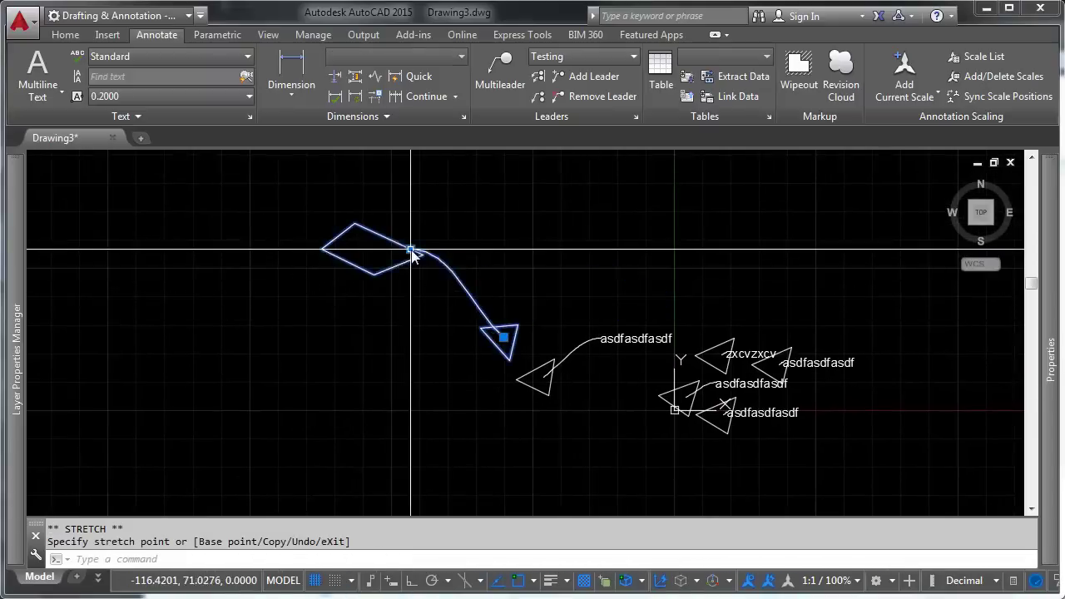
{"action": "key", "text": "Escape"}
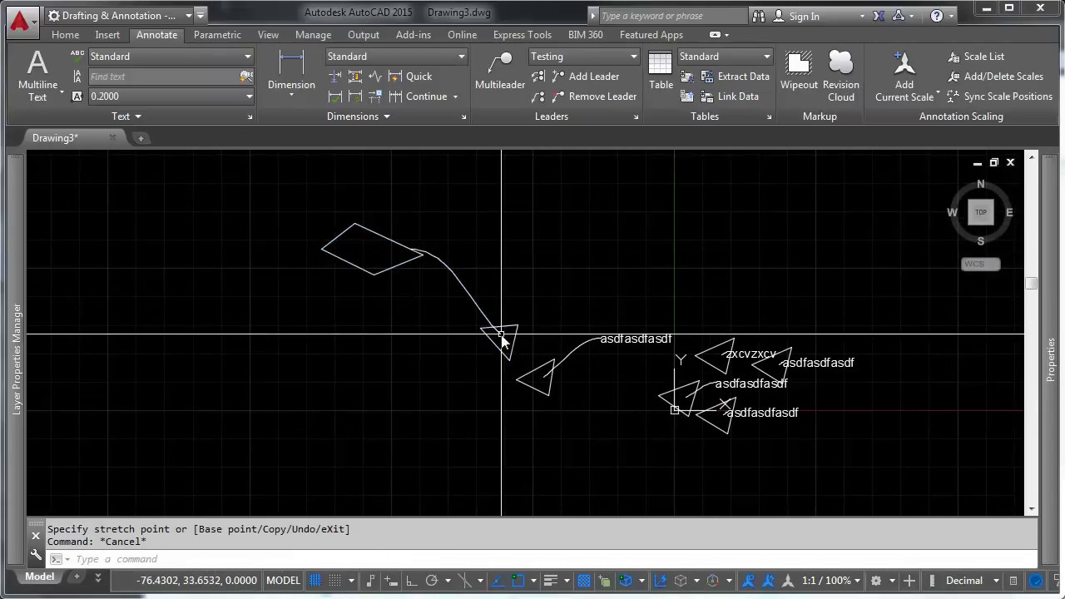